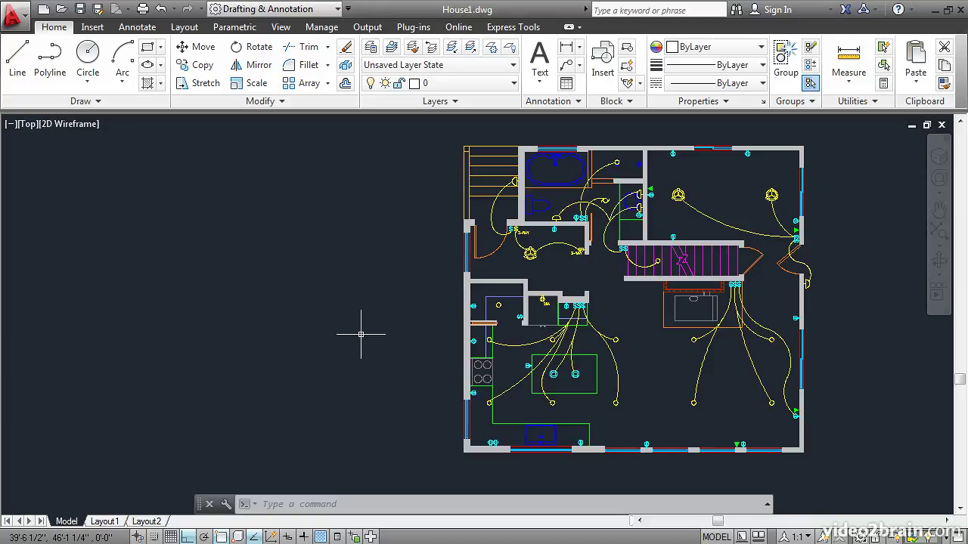
Create a new layer named A-Header in the layer manager.
click(370, 48)
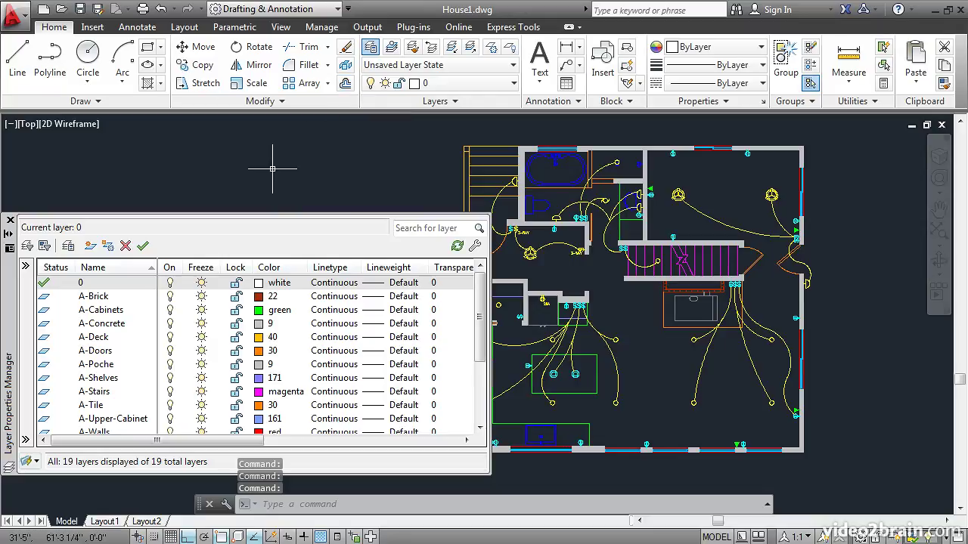
click(90, 246)
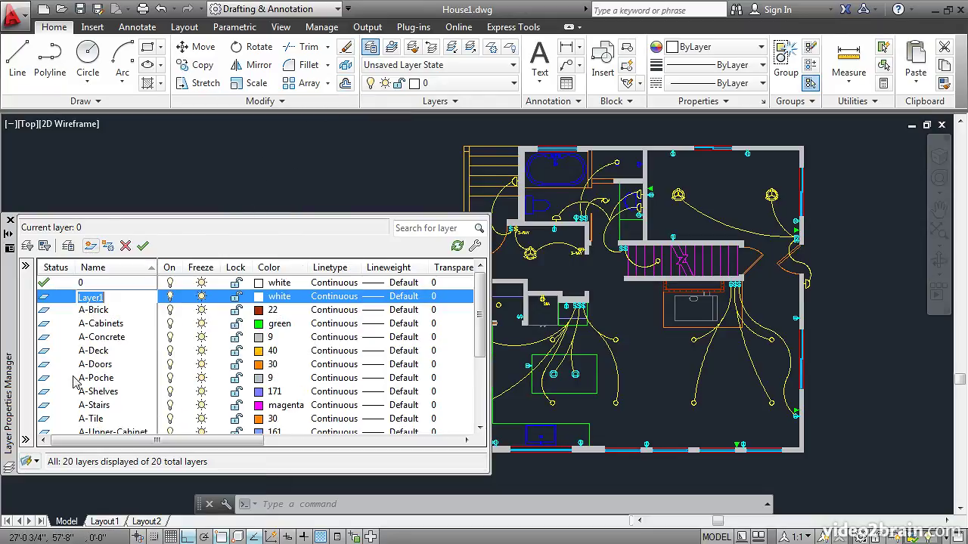
text(A-Head)
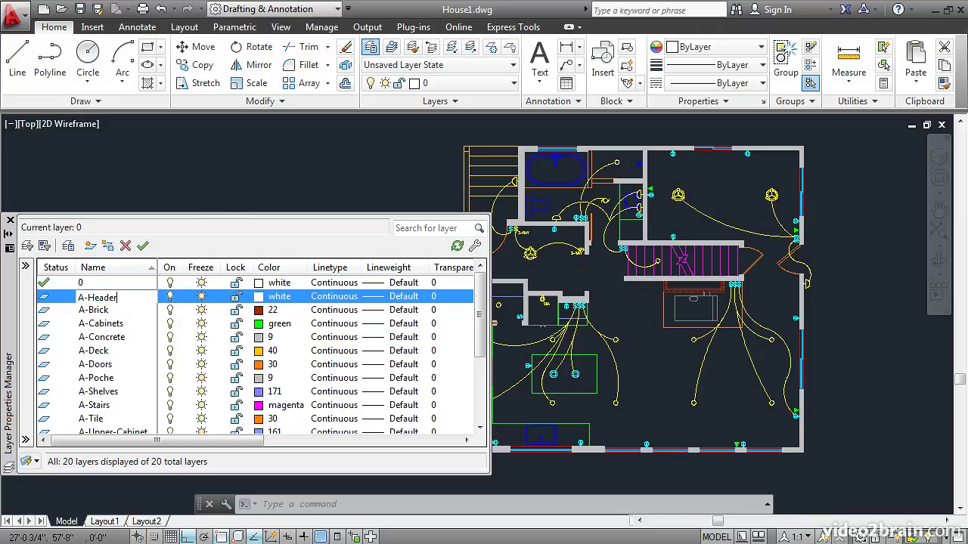
key(Return)
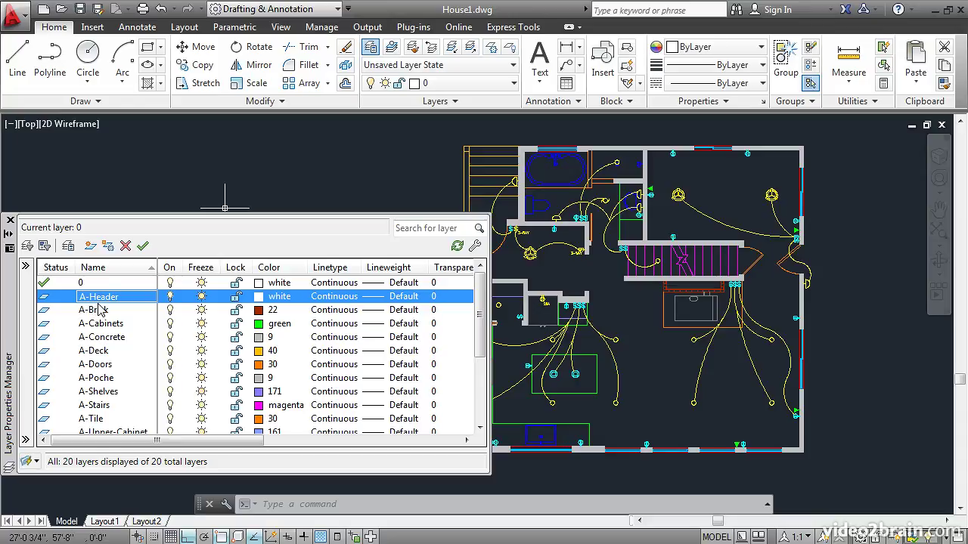
Create a layer property filter named Electrical that matches layer names with E*.
click(25, 268)
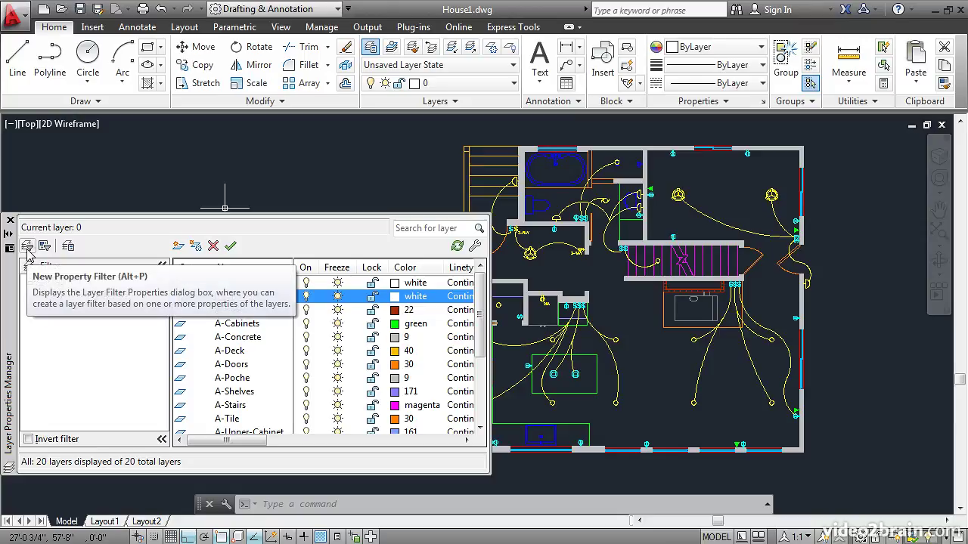
click(27, 248)
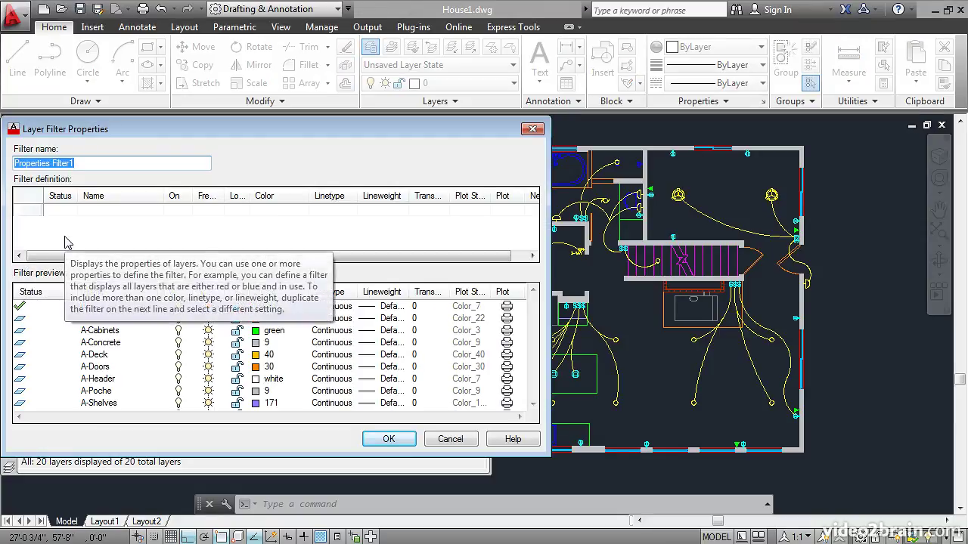
text(Electrical)
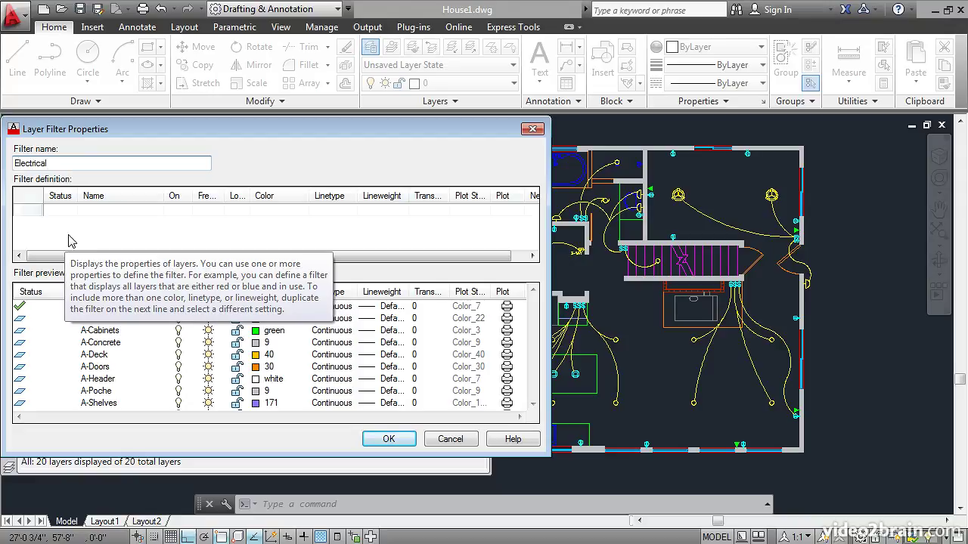
click(93, 213)
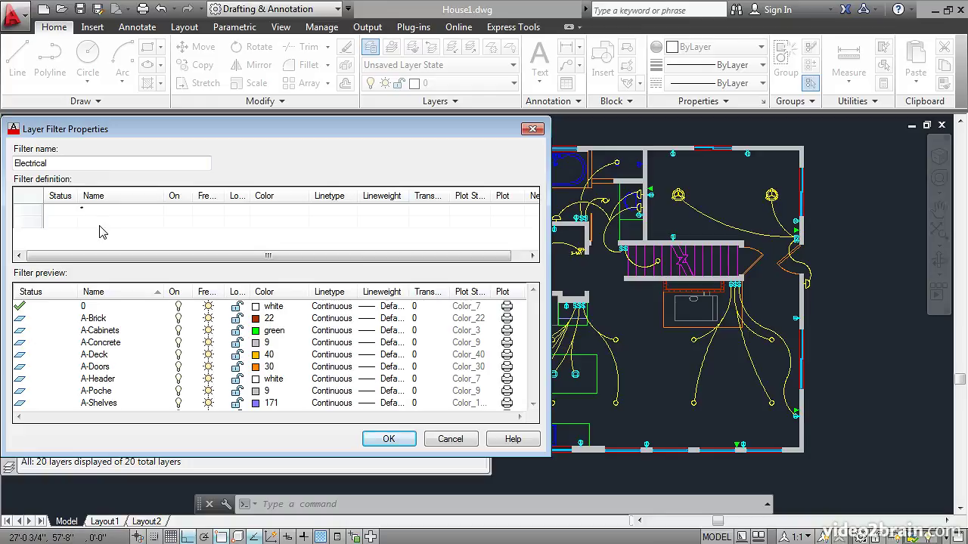
text(E)
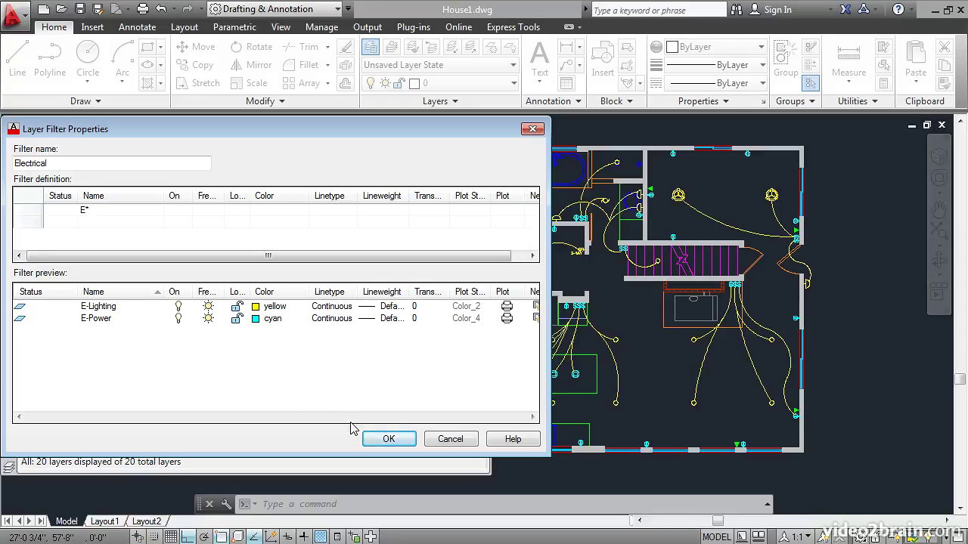
click(383, 440)
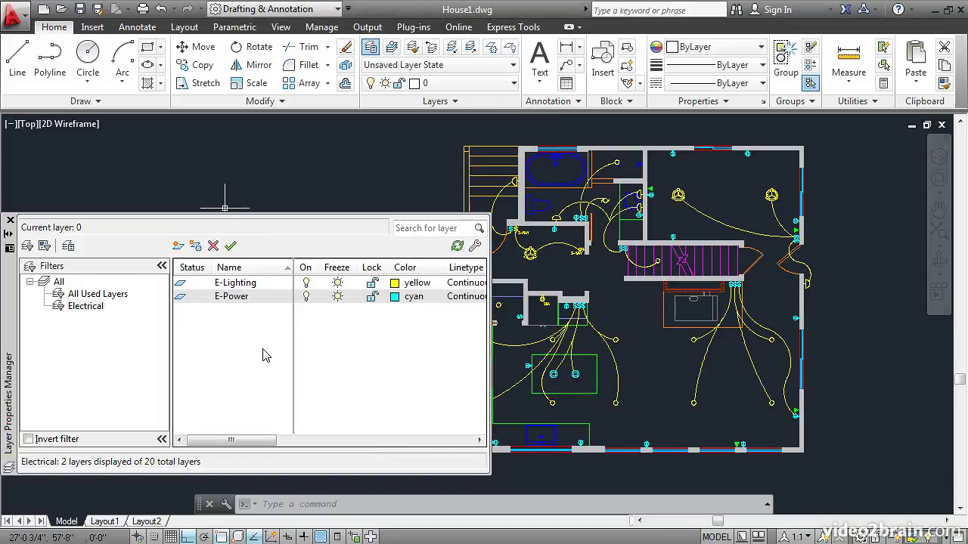
Return to the list of all layers and add a new group filter, keeping its default name.
click(56, 284)
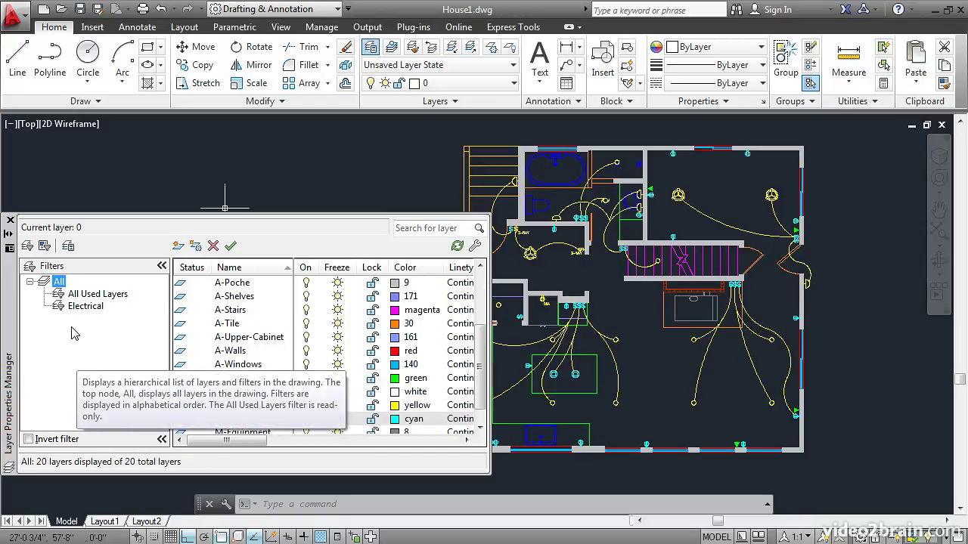
click(44, 250)
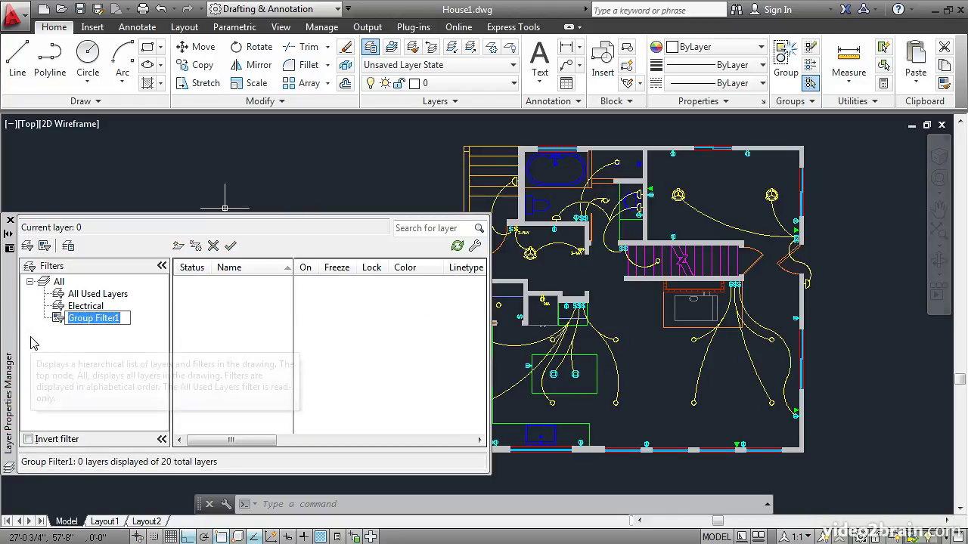
key(Return)
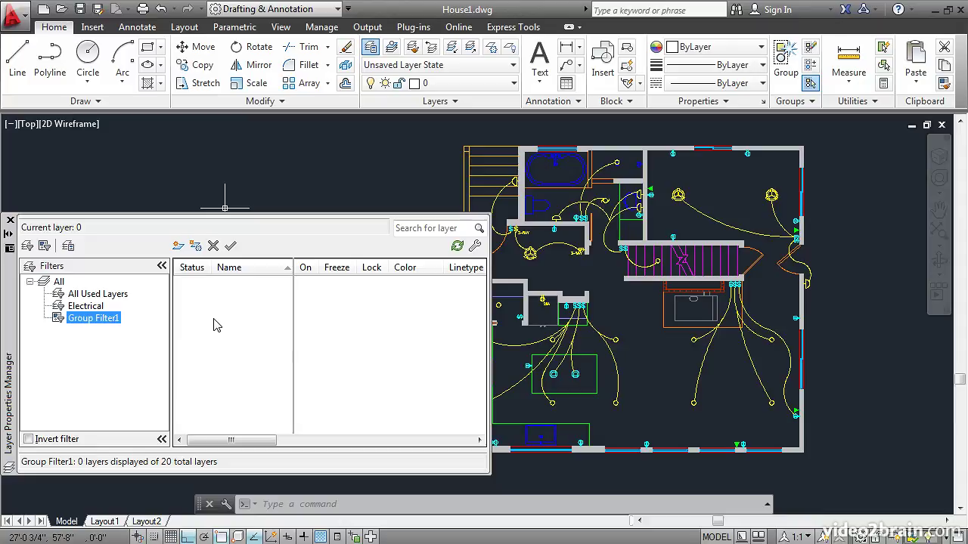
Add the layers A-Doors, A-Poche, E-Lighting, E-Power and D-Communication to the new group filter and display its contents.
click(44, 281)
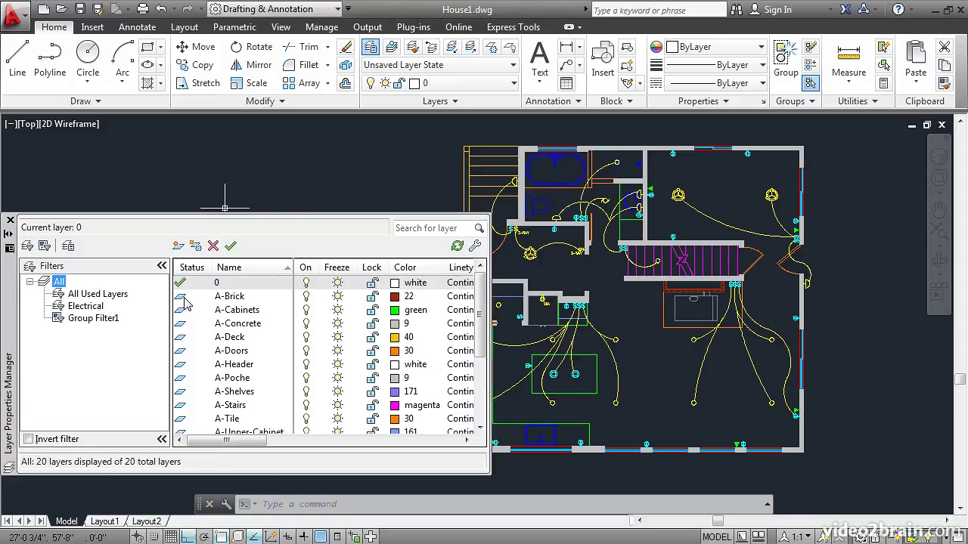
drag(231, 356, 100, 323)
drag(223, 380, 97, 326)
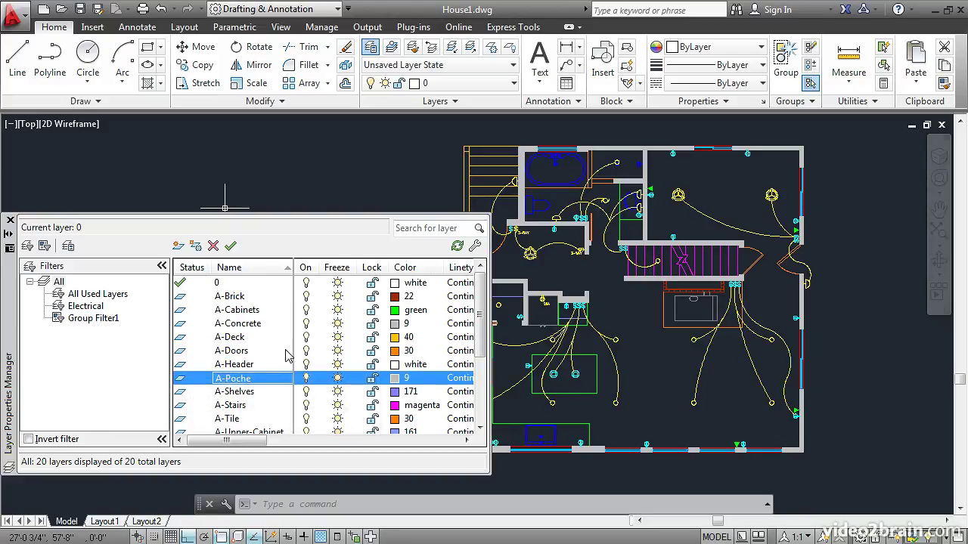
drag(481, 301, 488, 366)
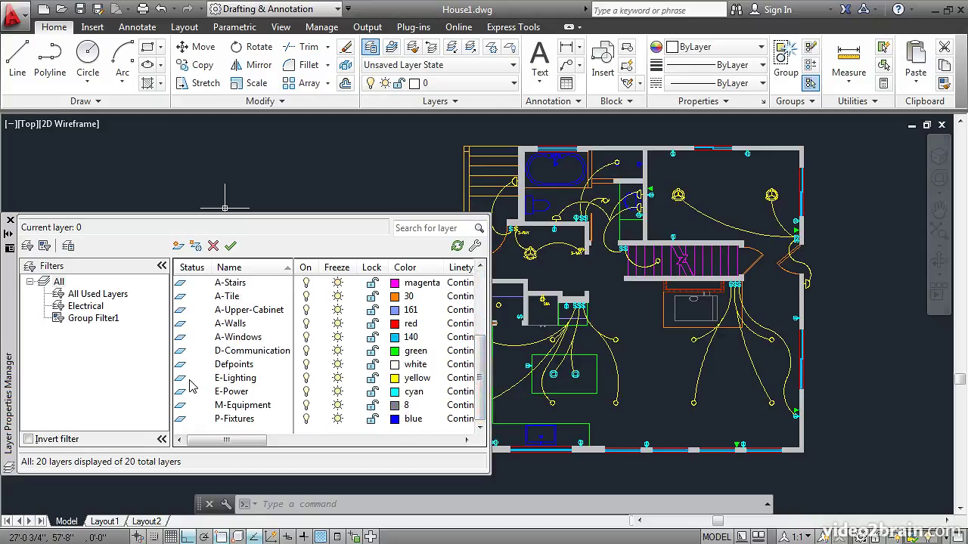
drag(191, 381, 102, 324)
drag(183, 395, 100, 329)
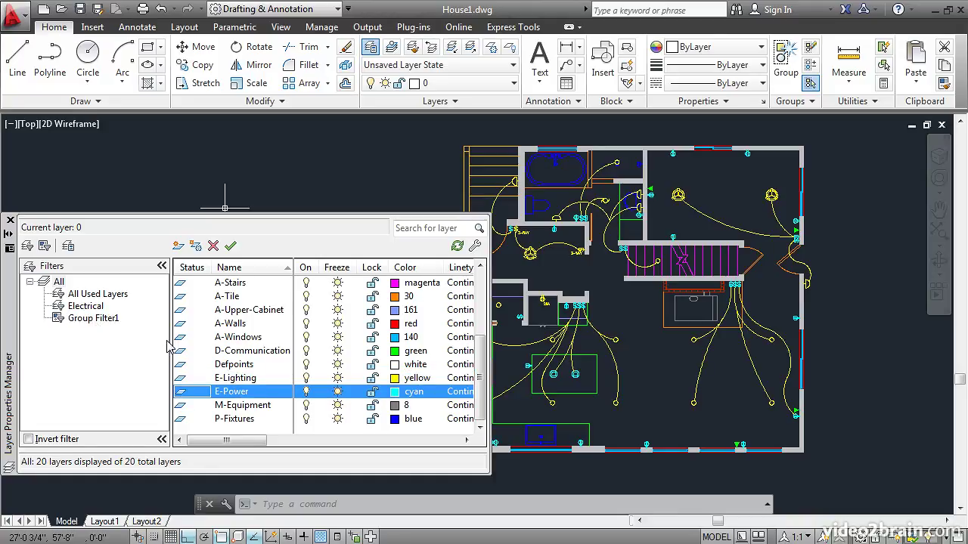
drag(193, 351, 100, 325)
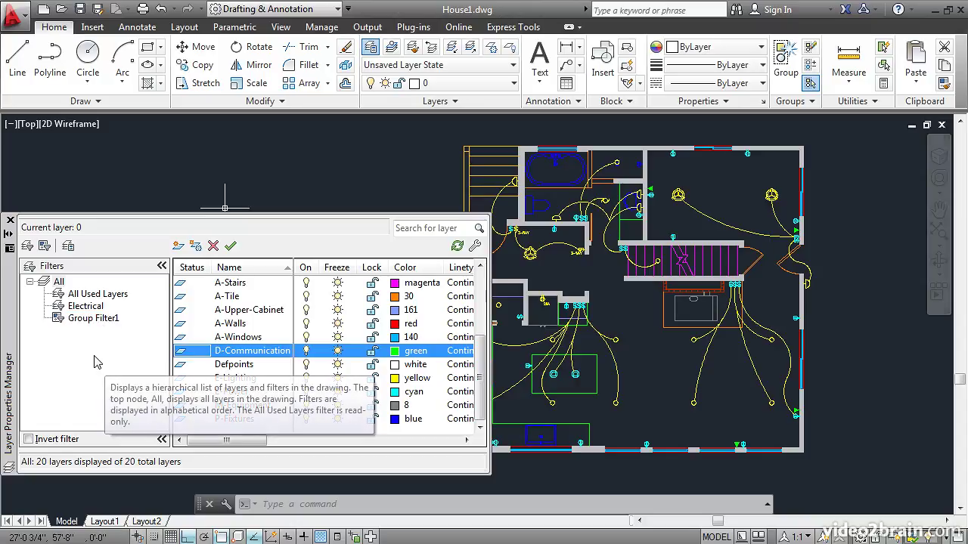
click(76, 320)
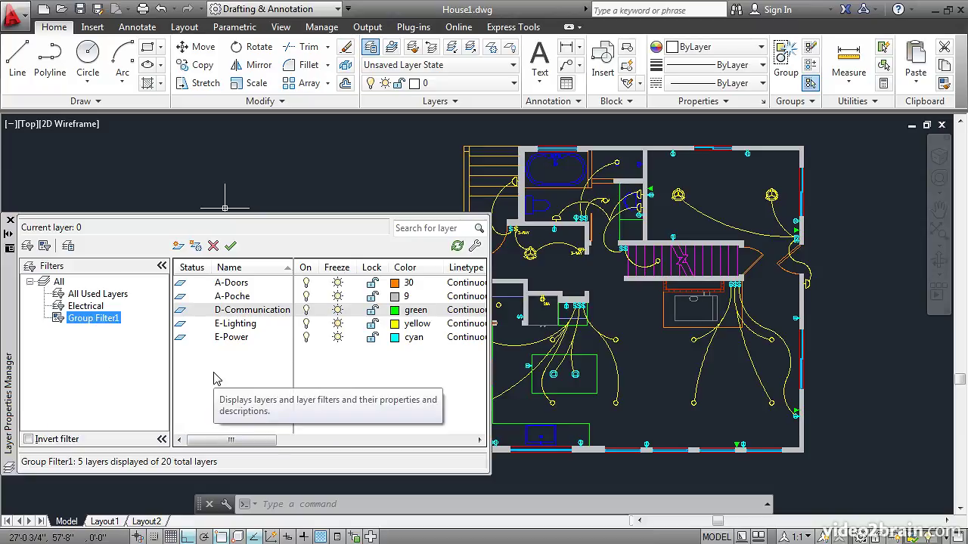
Turn off all layers in the group filter, from A-Doors through E-Power.
click(232, 283)
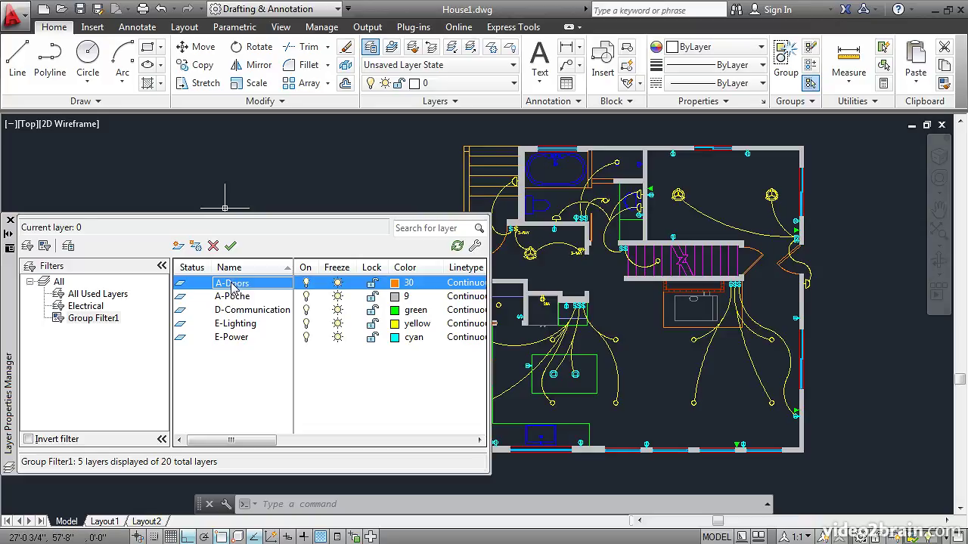
shift+click(230, 338)
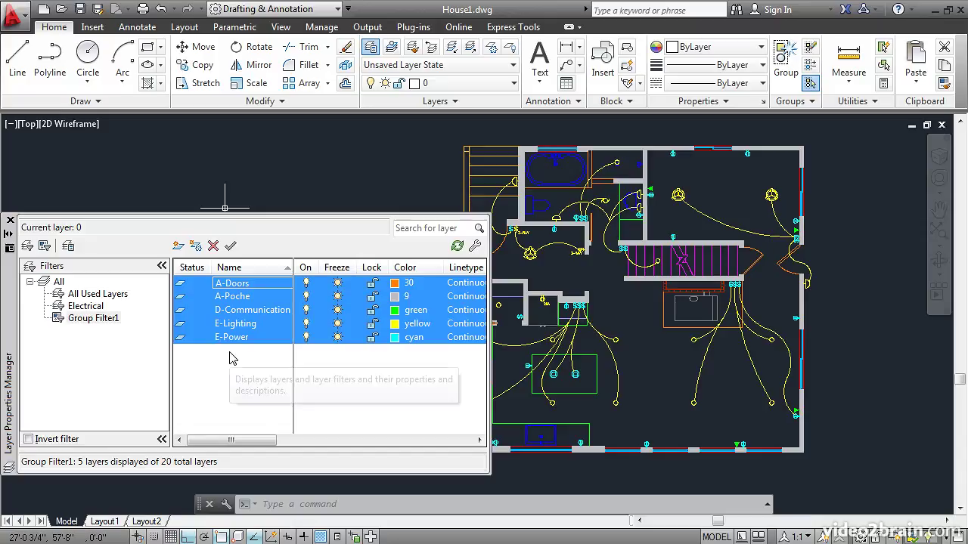
click(307, 297)
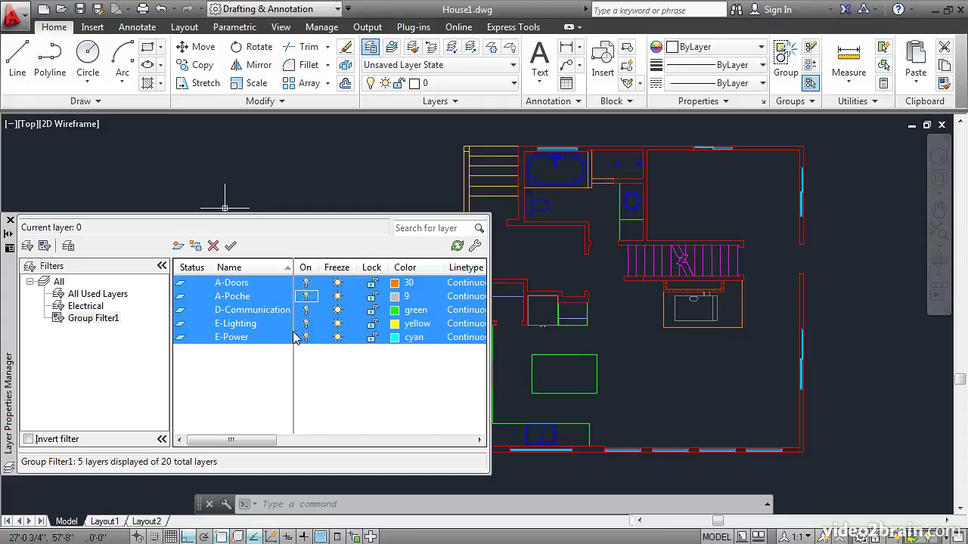
List all layers and sort them by on/off state so the turned-off ones come first.
click(45, 283)
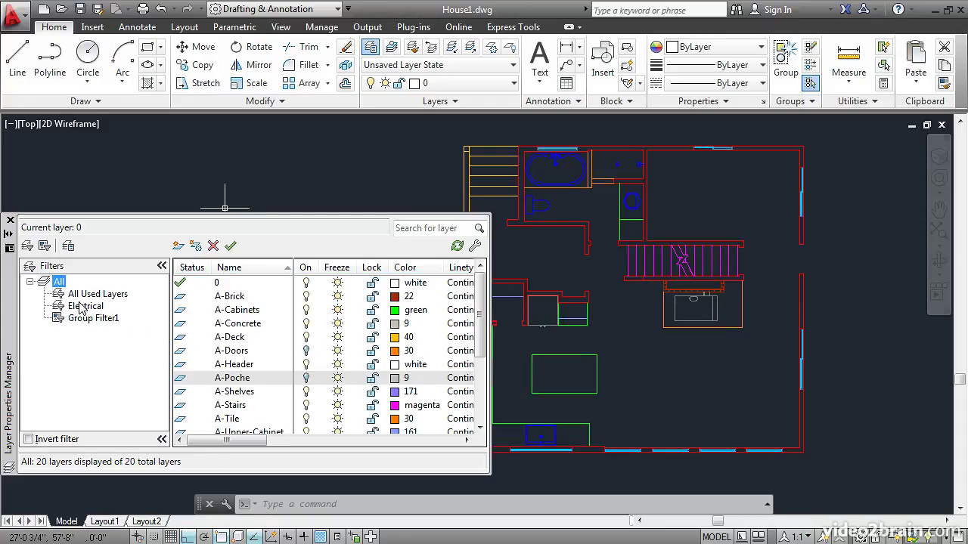
click(305, 271)
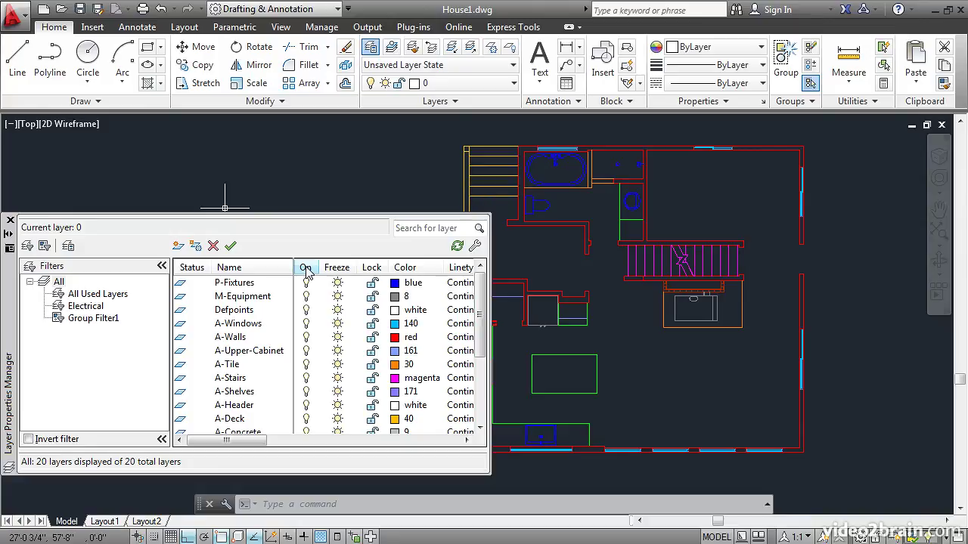
click(306, 270)
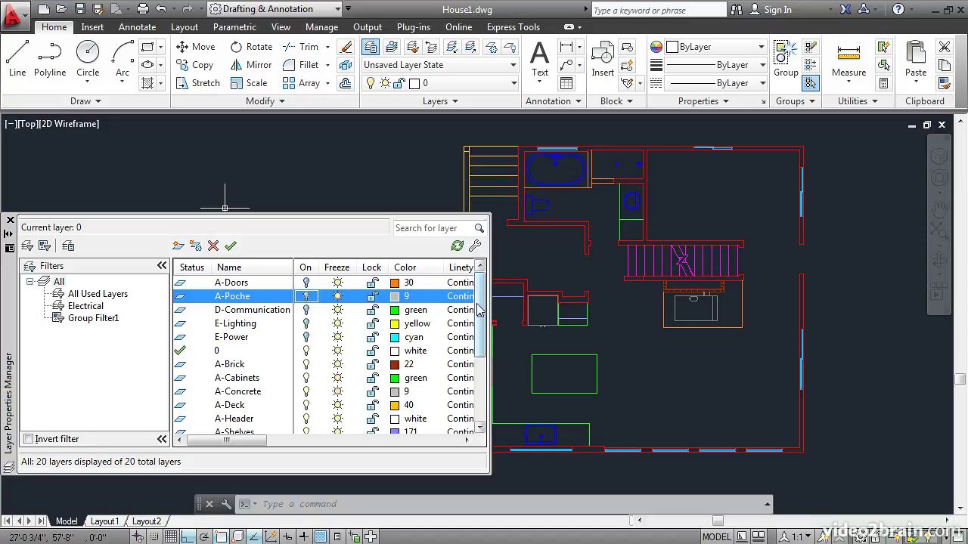
drag(477, 305, 485, 373)
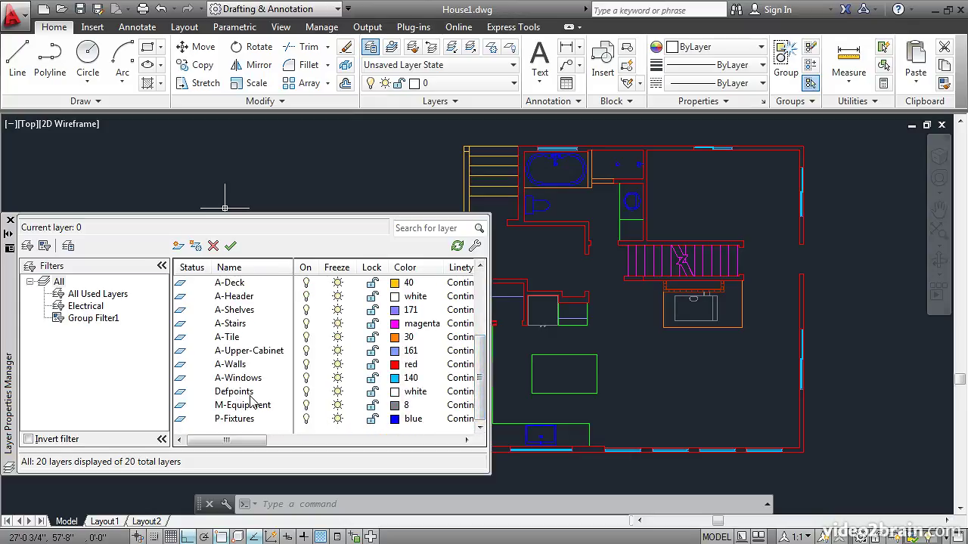
Make A-Header the current layer and draw a line across the outer face of the exterior wall opening beside the stairs.
drag(478, 382, 482, 329)
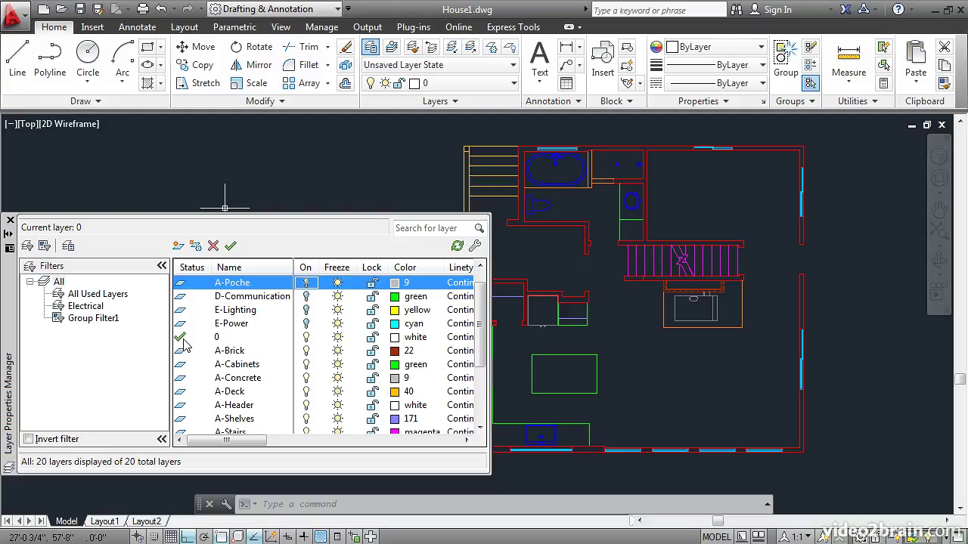
double_click(184, 409)
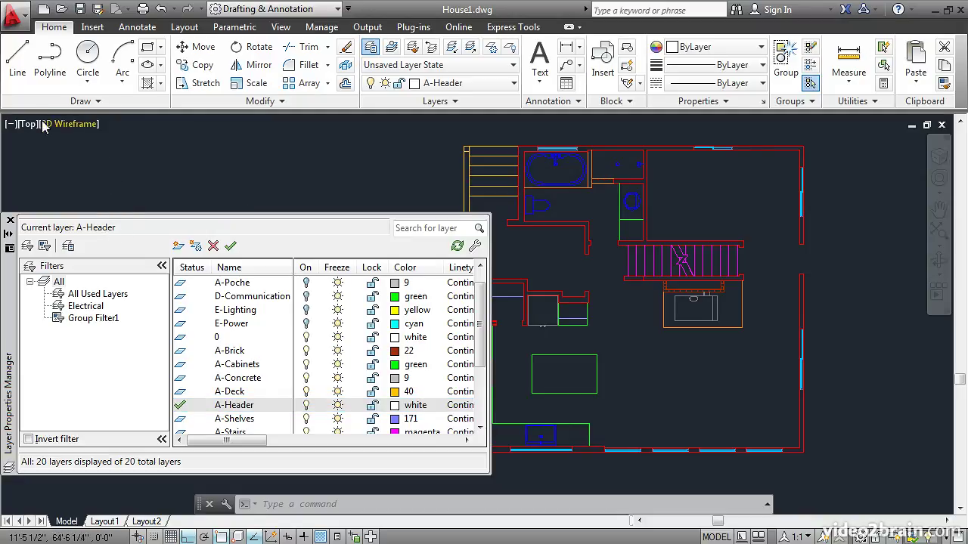
click(18, 59)
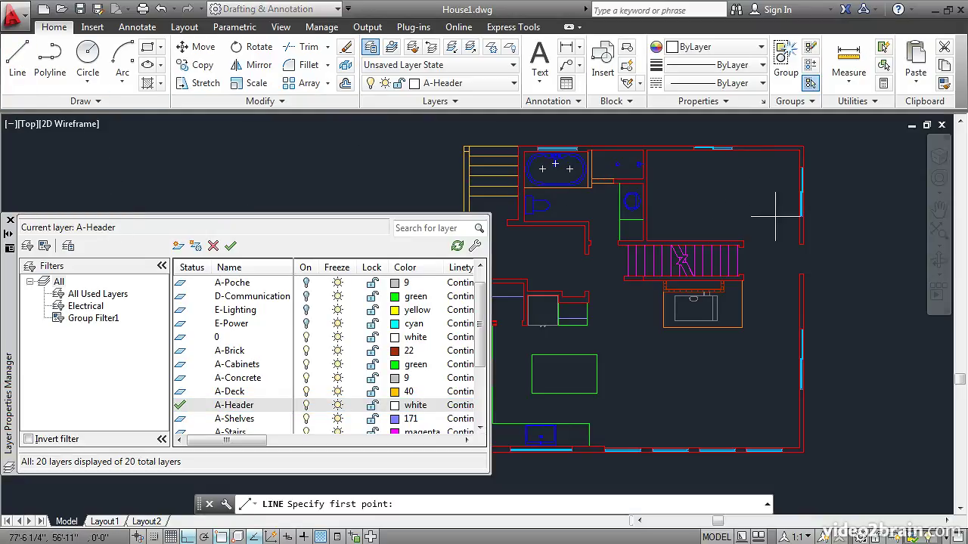
scroll(801, 250, up, 2)
scroll(804, 242, up, 2)
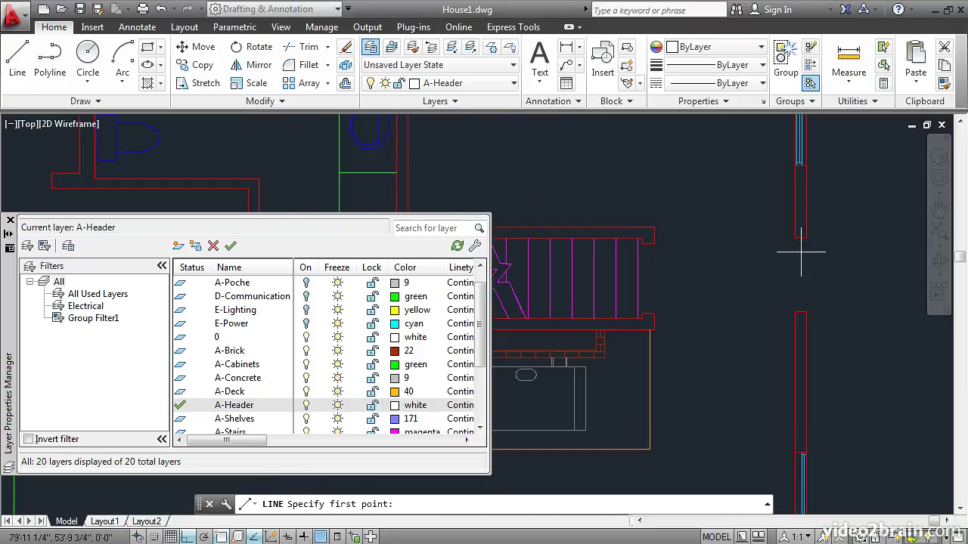
click(806, 239)
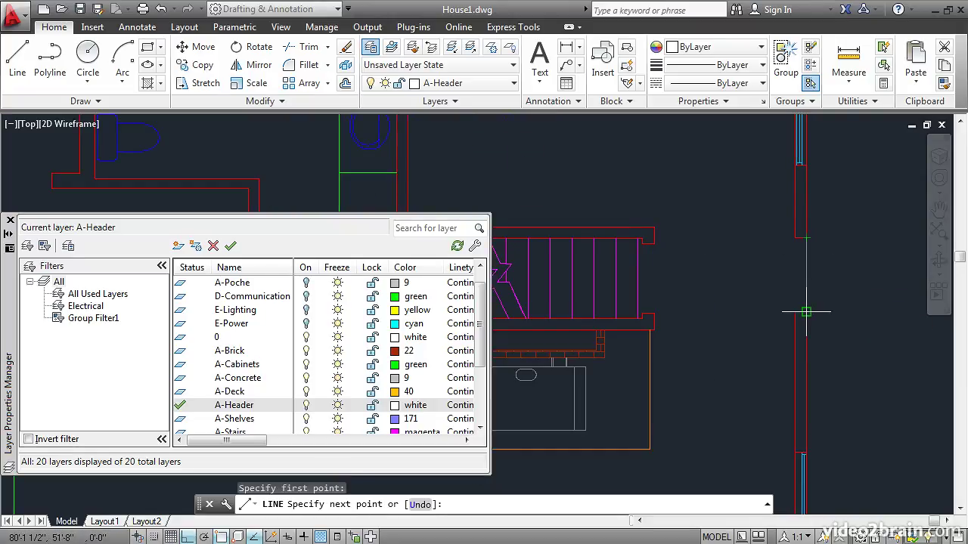
click(744, 295)
key(Return)
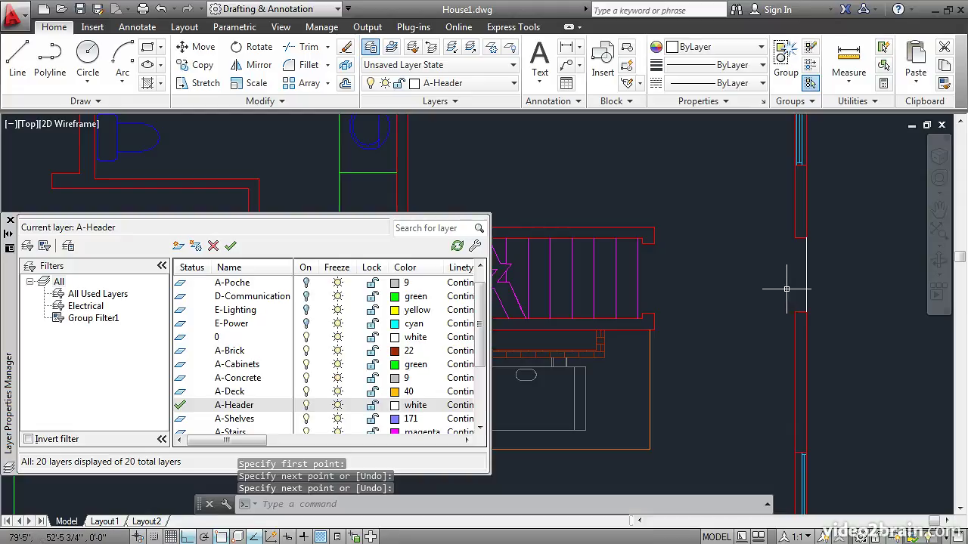
Set the A-Header layer's color to the true color 46,134,35 and widen the color column to show the full value.
click(395, 406)
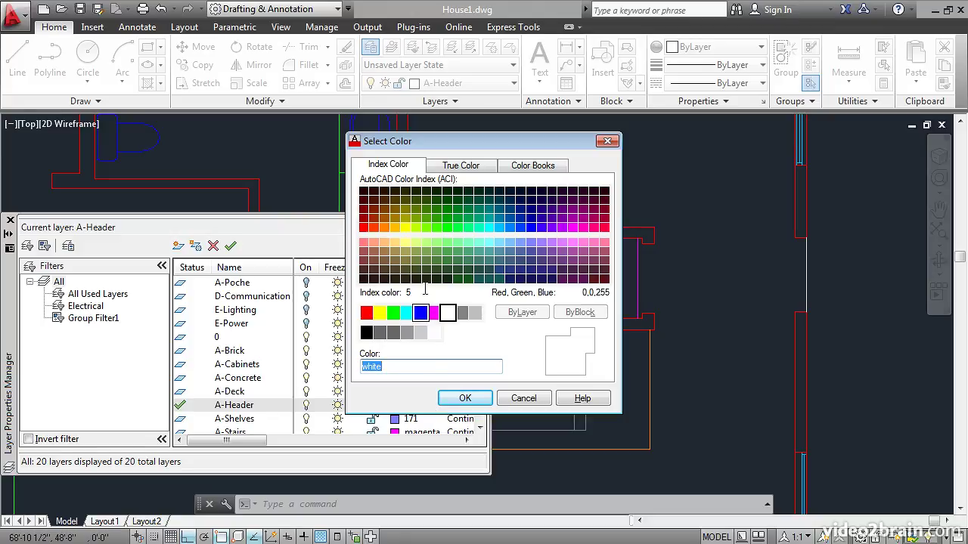
click(446, 211)
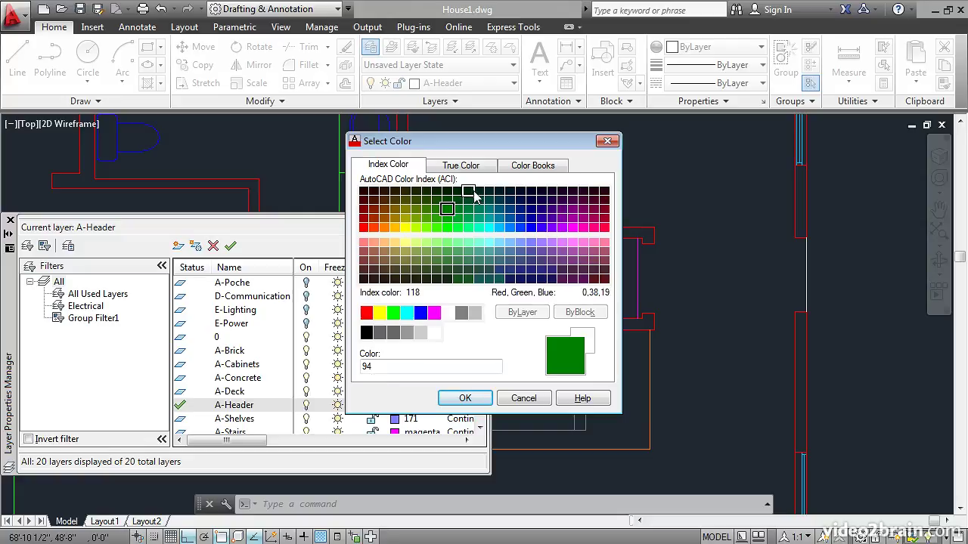
click(463, 166)
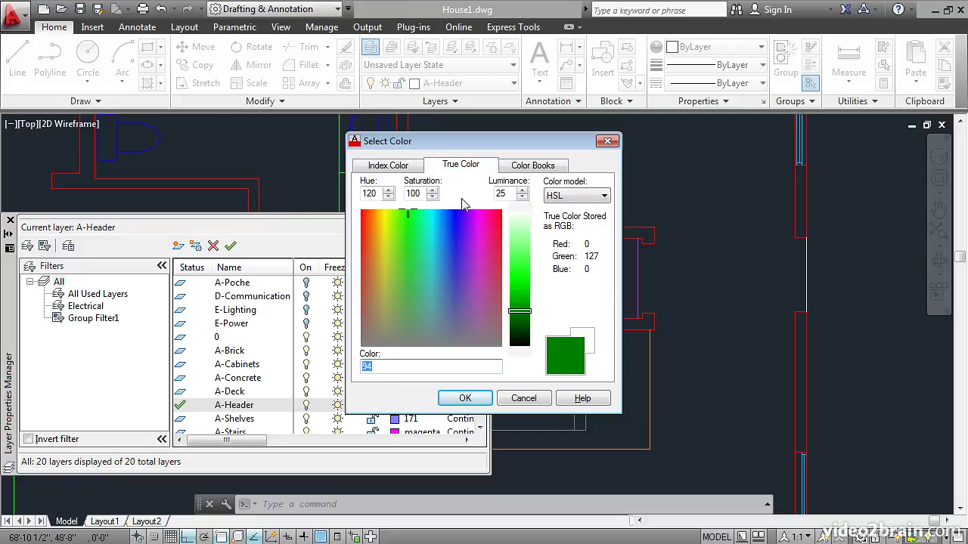
drag(419, 225, 405, 263)
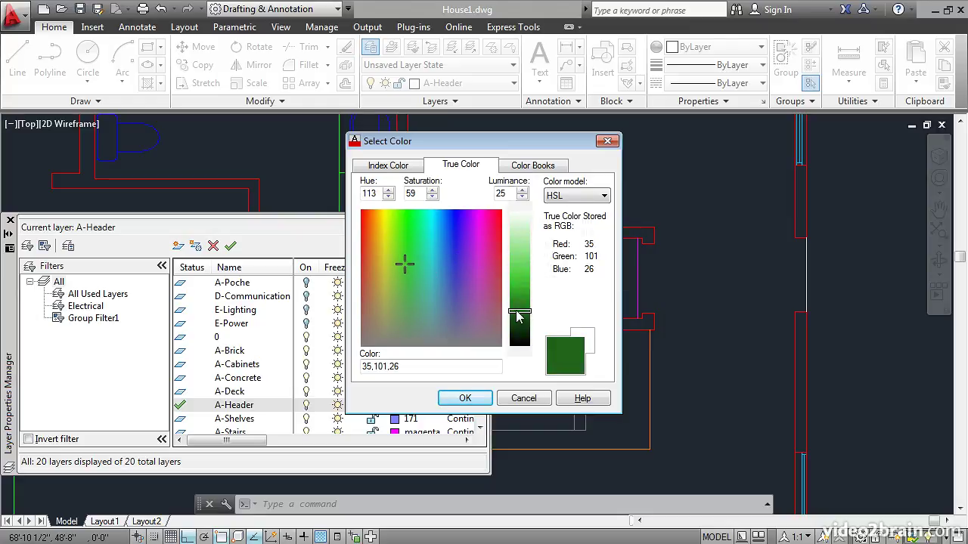
mouse_move(518, 317)
mouse_down()
mouse_move(520, 257)
mouse_move(521, 310)
mouse_up()
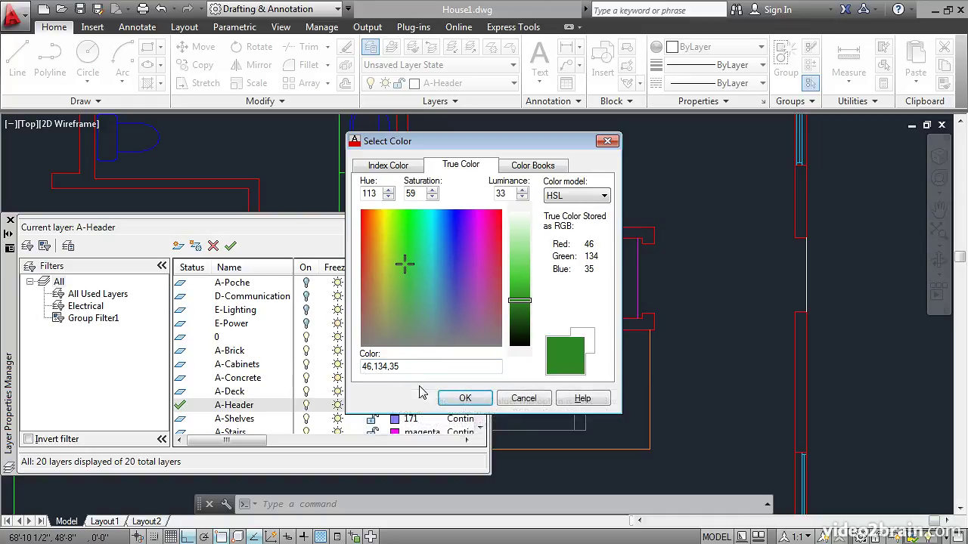
click(462, 399)
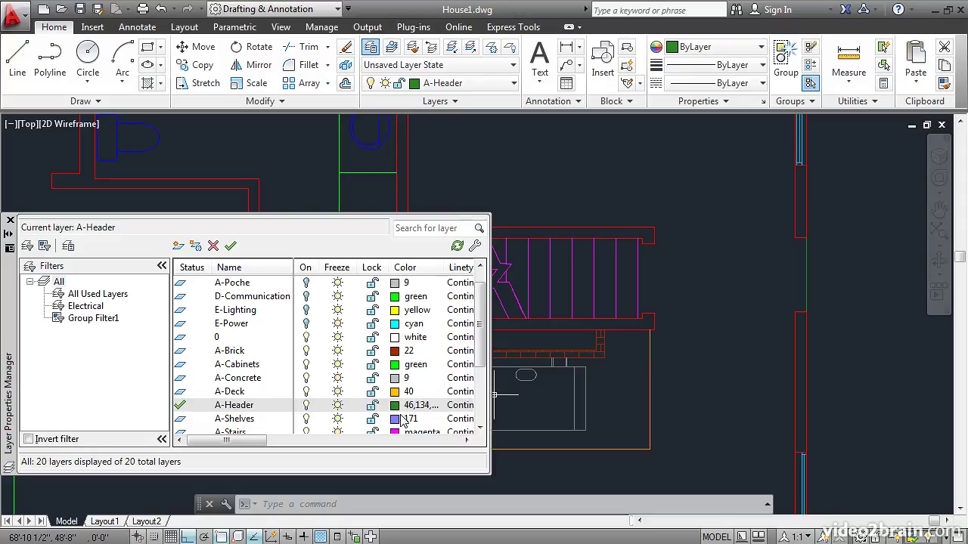
drag(440, 266, 464, 267)
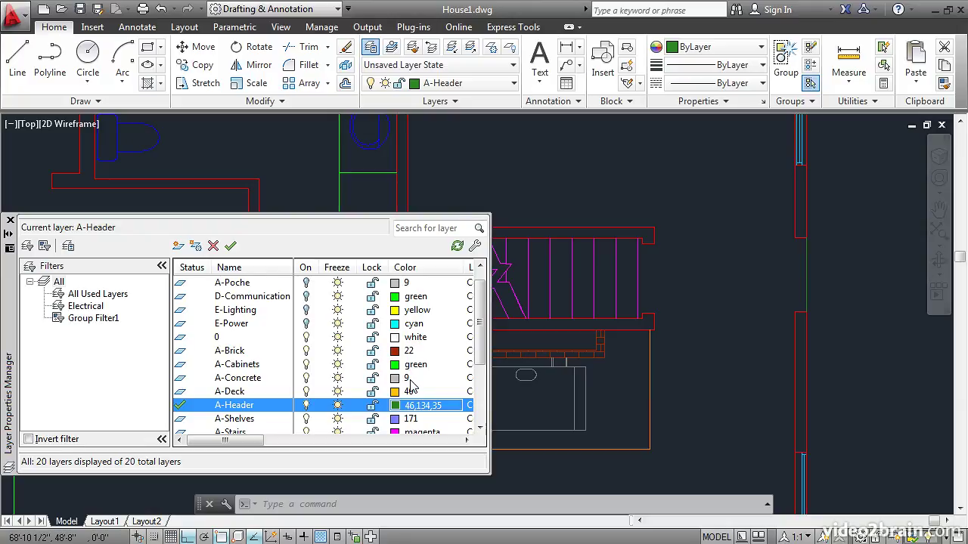
Draw a vertical line across the inner face of the exterior wall opening beside the stairs.
click(17, 59)
click(795, 239)
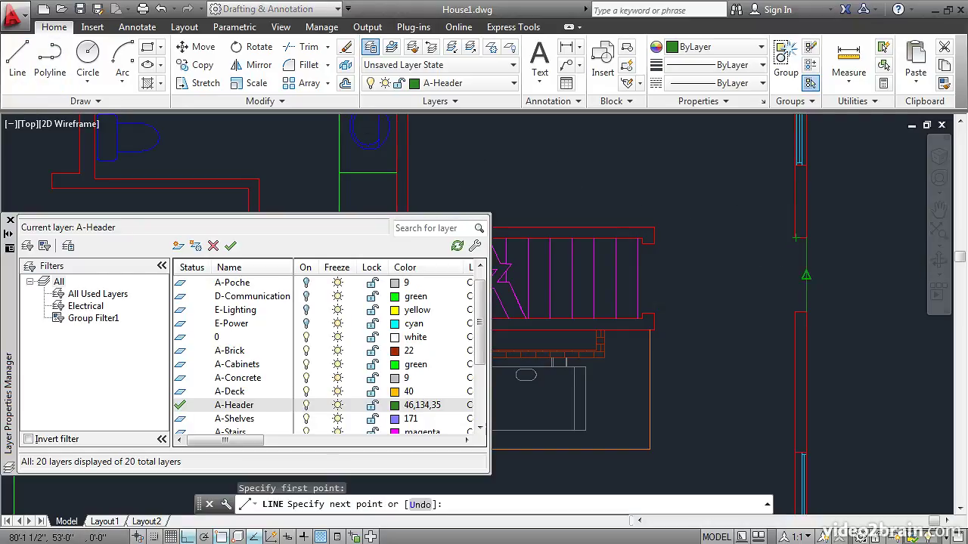
click(796, 311)
key(Return)
Draw two vertical header lines joining the stub walls at the right-hand end of the stairs, one along each wall face.
key(Return)
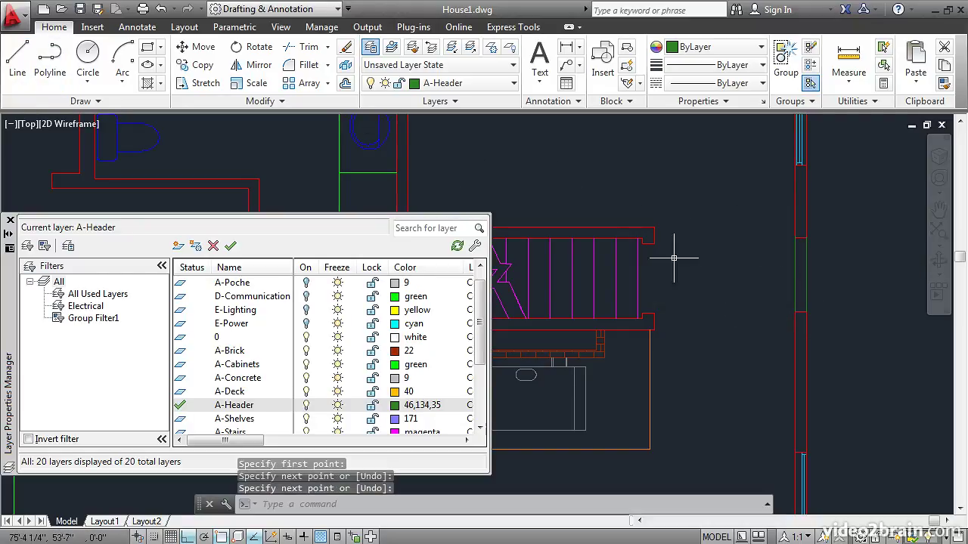
click(649, 244)
click(648, 308)
key(Return)
key(Return)
click(645, 310)
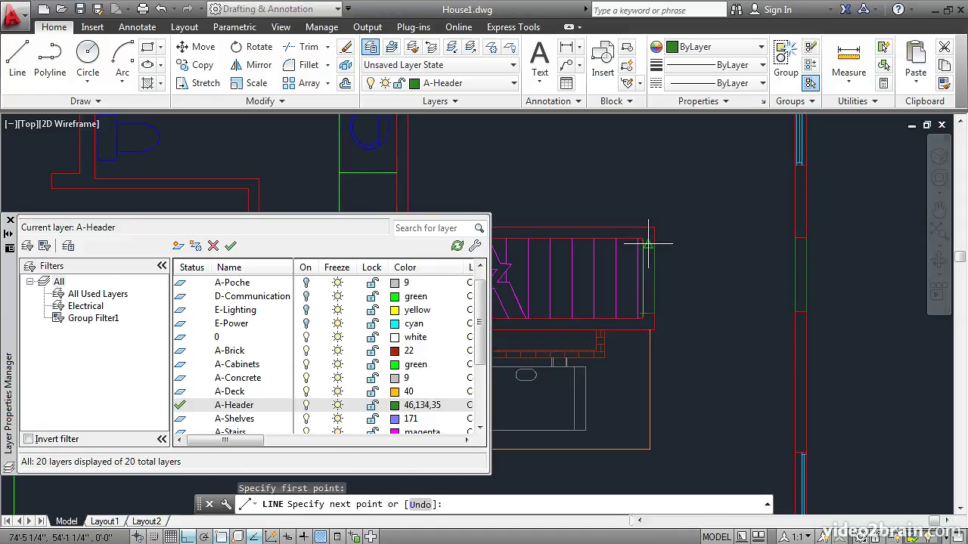
scroll(648, 245, up, 3)
click(657, 275)
key(Return)
Draw two horizontal header lines across both faces of the wall opening just left of the stairs.
scroll(642, 284, down, 6)
middle_drag(640, 284, 868, 242)
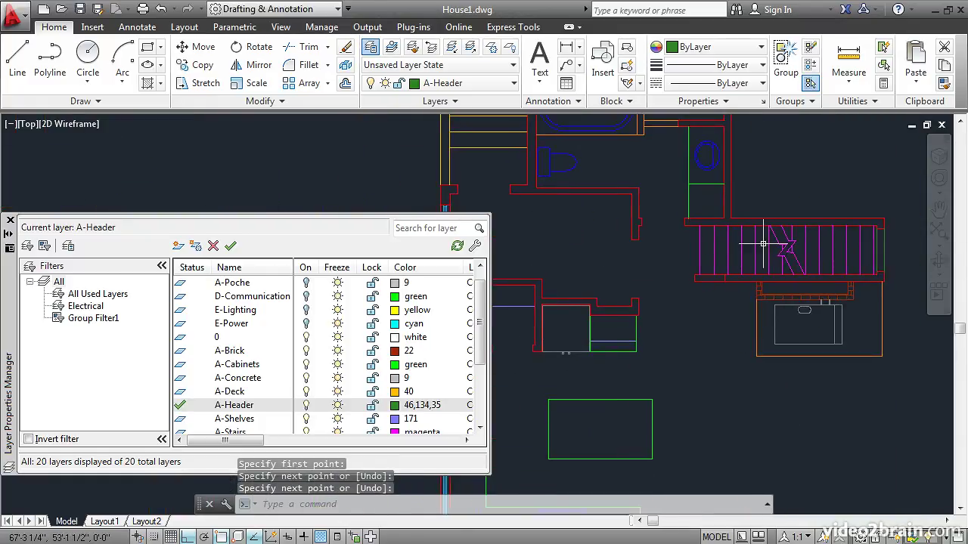
scroll(686, 235, up, 4)
key(Return)
click(687, 204)
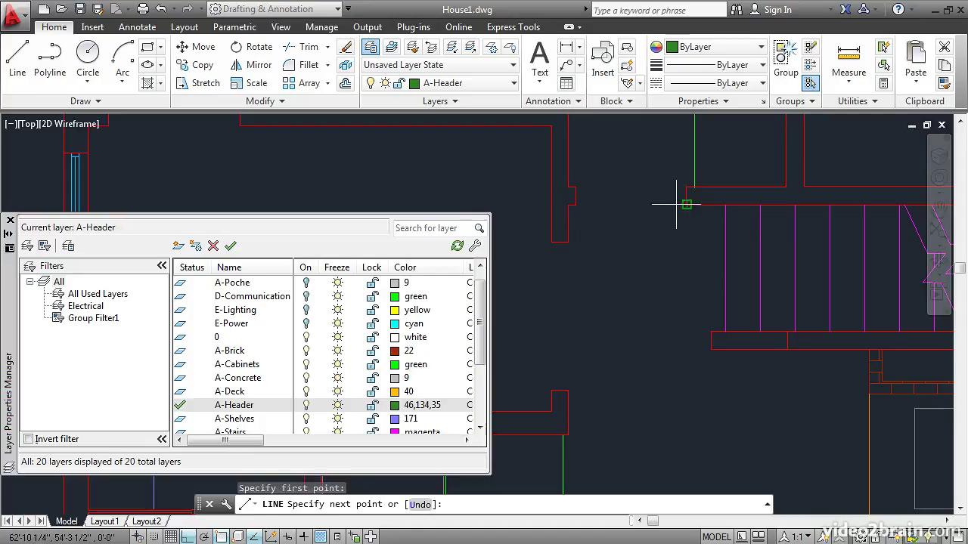
click(576, 206)
key(Return)
key(Return)
click(576, 188)
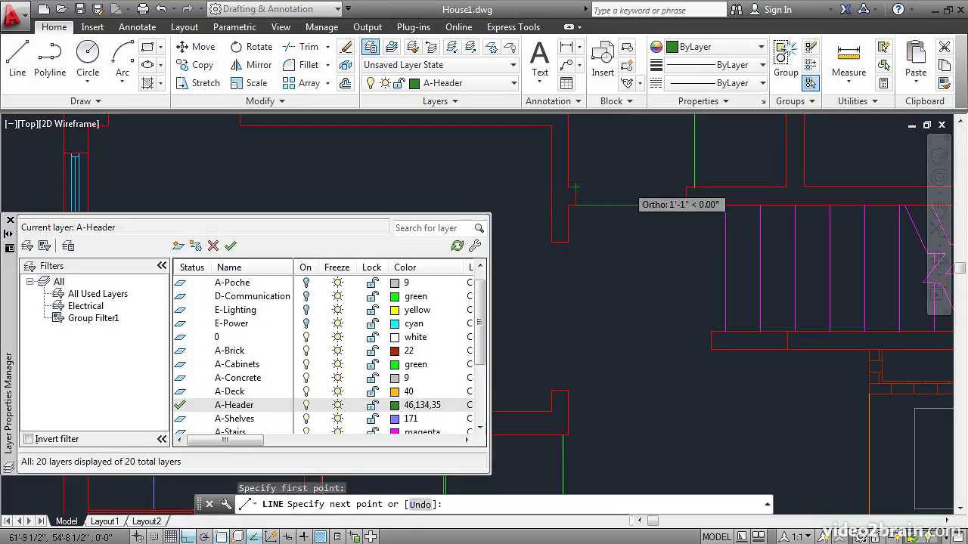
click(686, 188)
key(Return)
Draw two vertical header lines across both faces of the room's wall opening that faces the stairs.
key(Return)
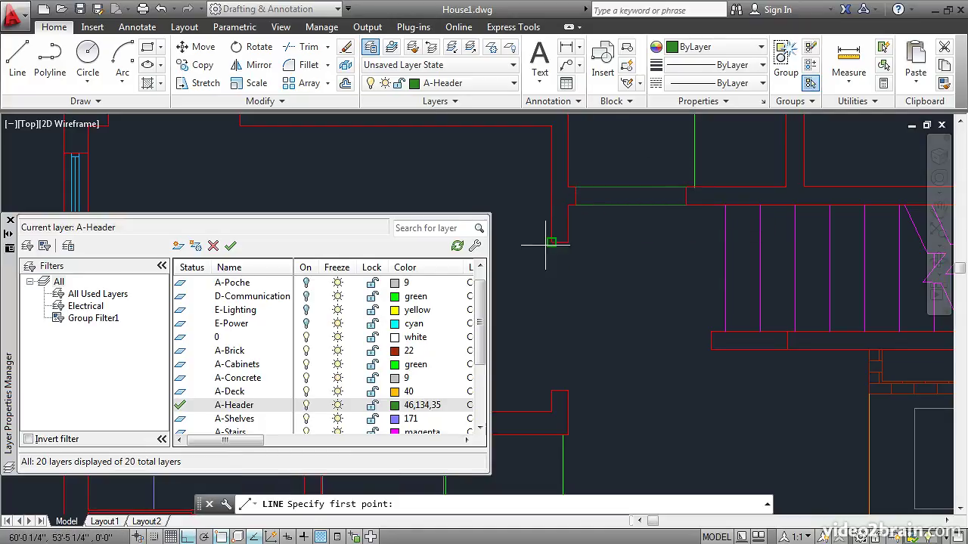
click(551, 242)
key(Return)
key(Return)
click(569, 391)
click(568, 242)
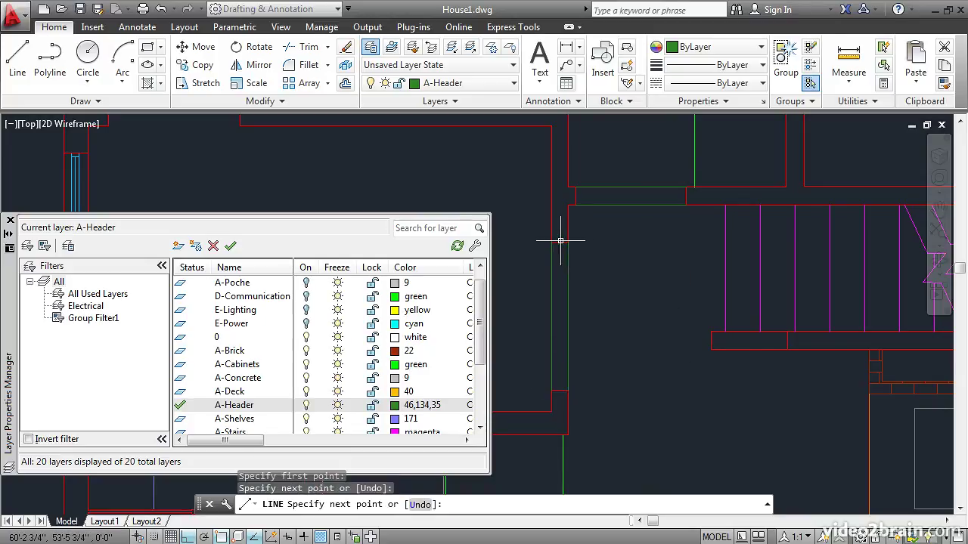
key(Return)
Draw two horizontal header lines across both faces of the wall opening left of the toilet, near the exterior window.
mouse_move(313, 177)
middle_down()
mouse_move(494, 177)
mouse_move(709, 320)
mouse_move(733, 312)
middle_up()
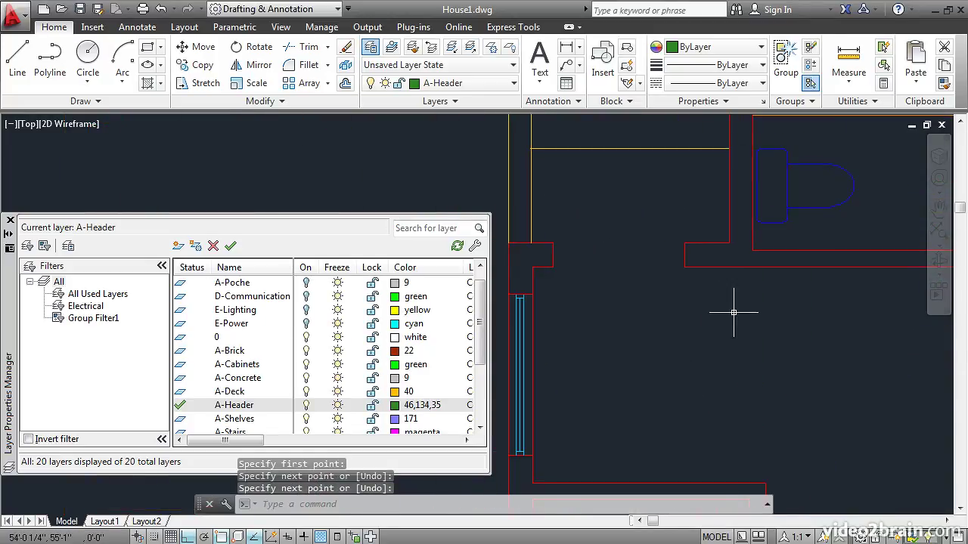
key(Return)
click(685, 267)
click(553, 267)
key(Return)
key(Return)
click(552, 242)
click(684, 242)
key(Return)
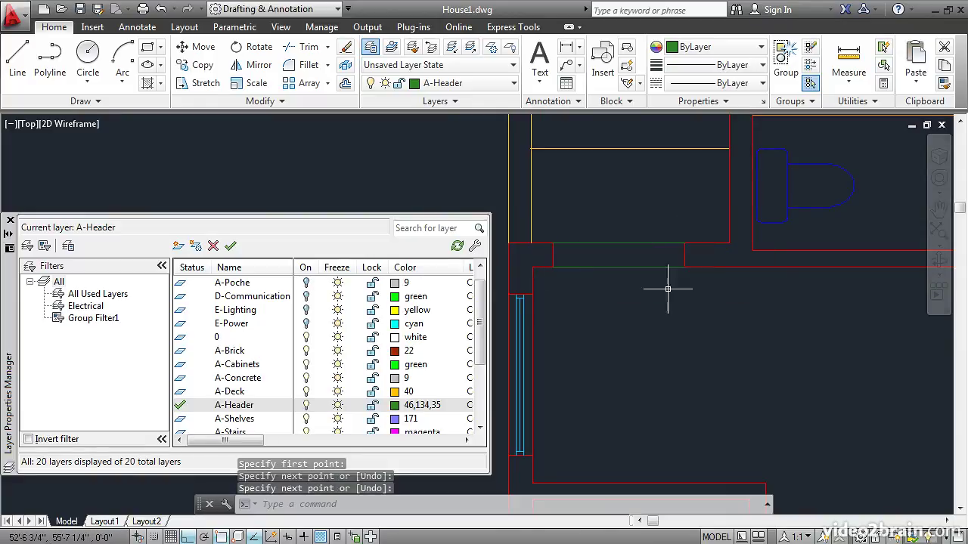
Turn off the current layer A-Header and draw a horizontal test line in the open area right of the kitchen island.
scroll(668, 289, down, 6)
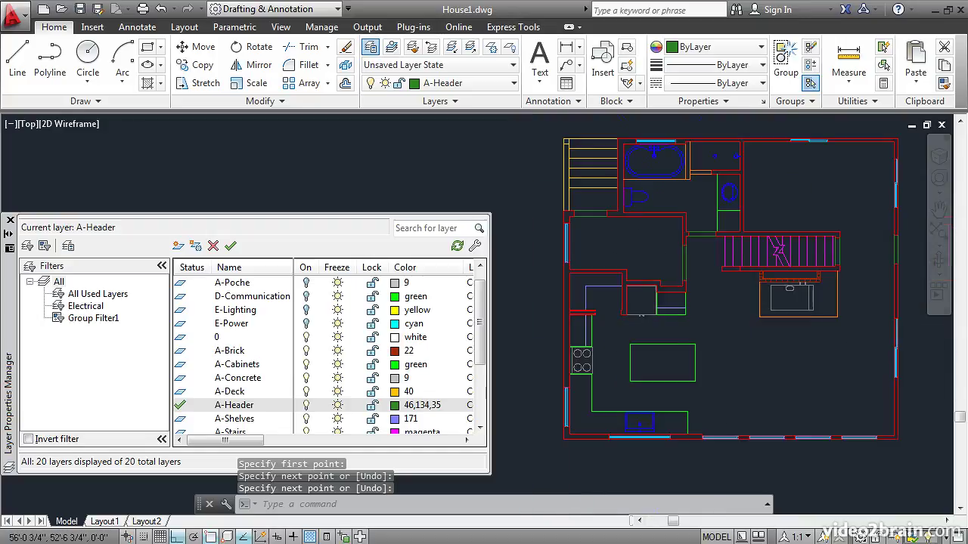
middle_drag(687, 275, 644, 296)
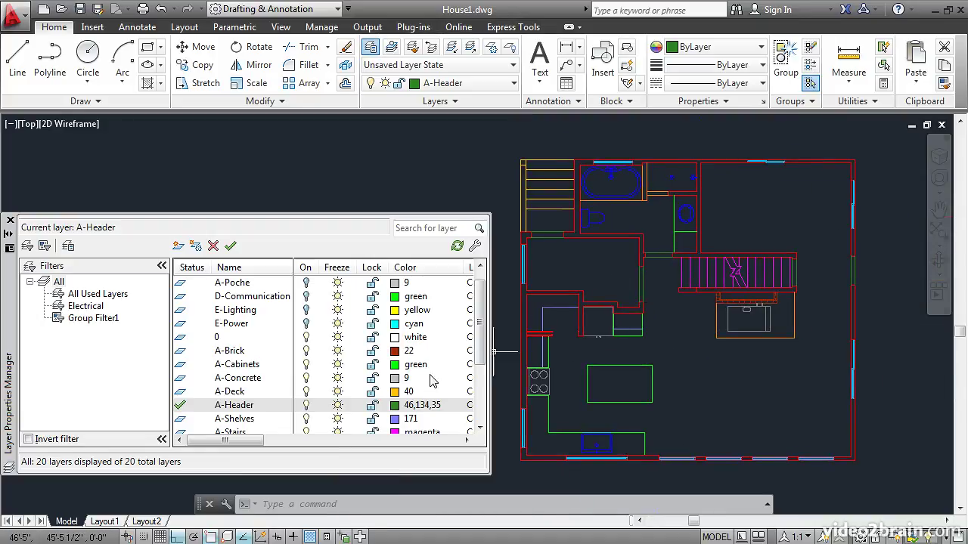
click(307, 407)
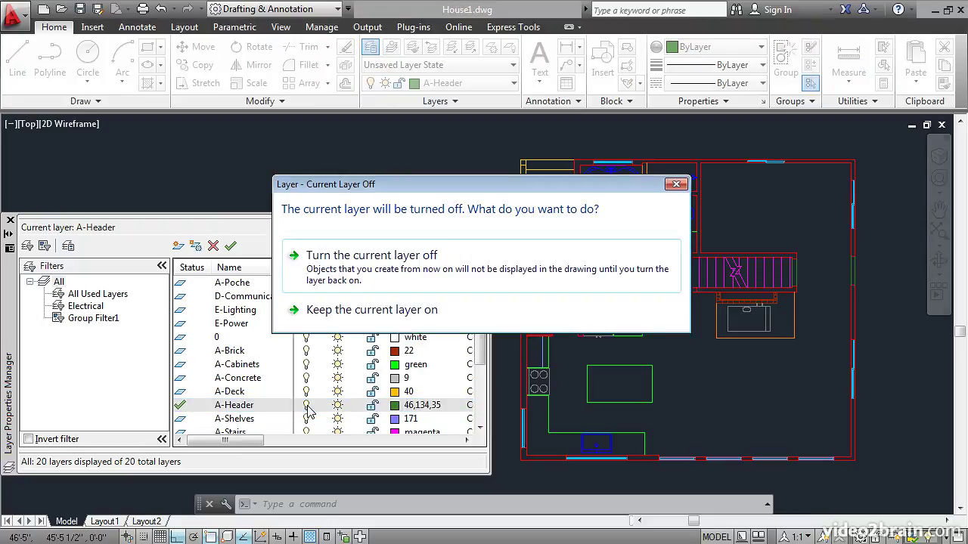
click(350, 310)
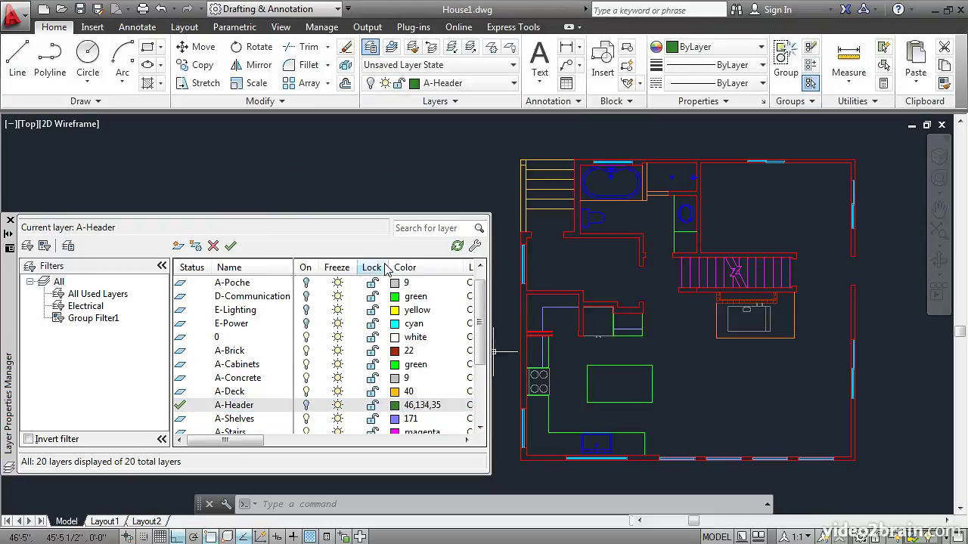
click(18, 59)
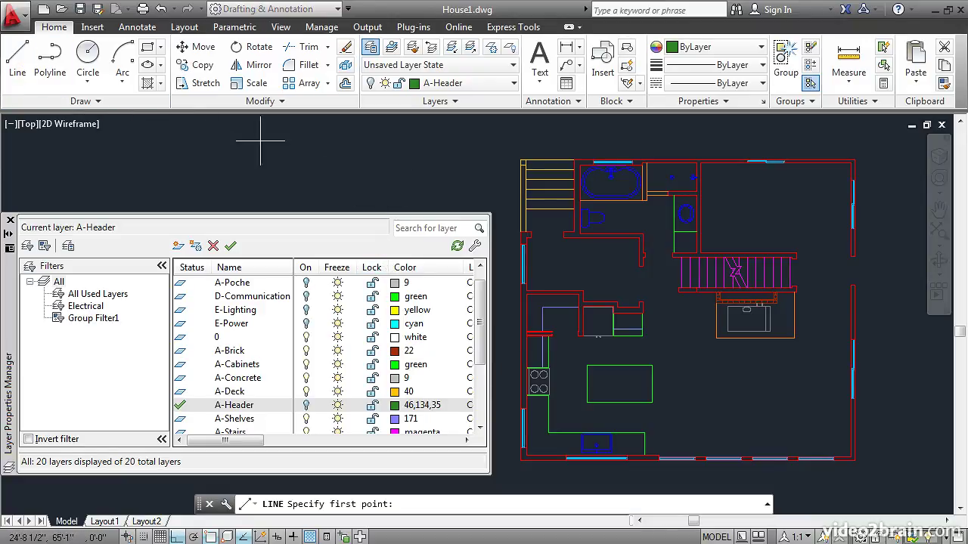
click(698, 382)
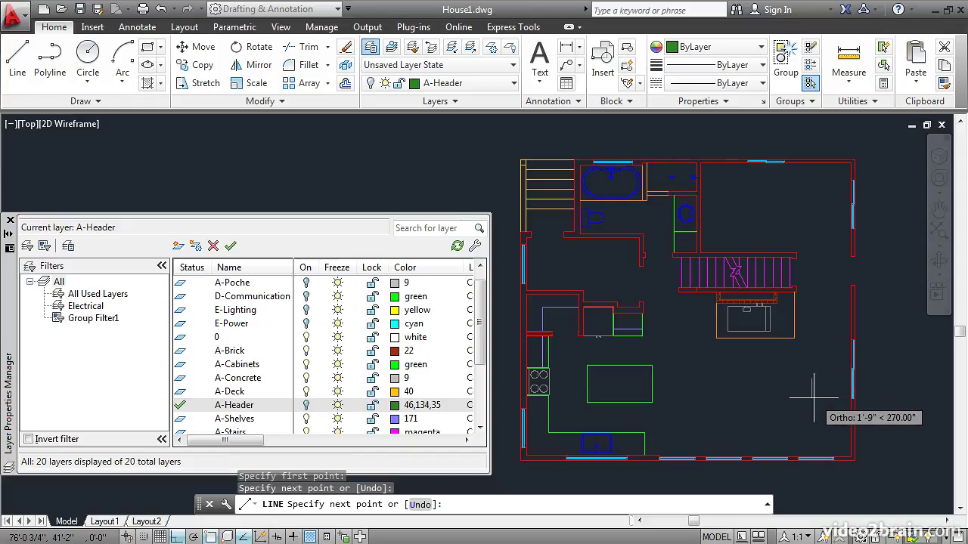
key(Return)
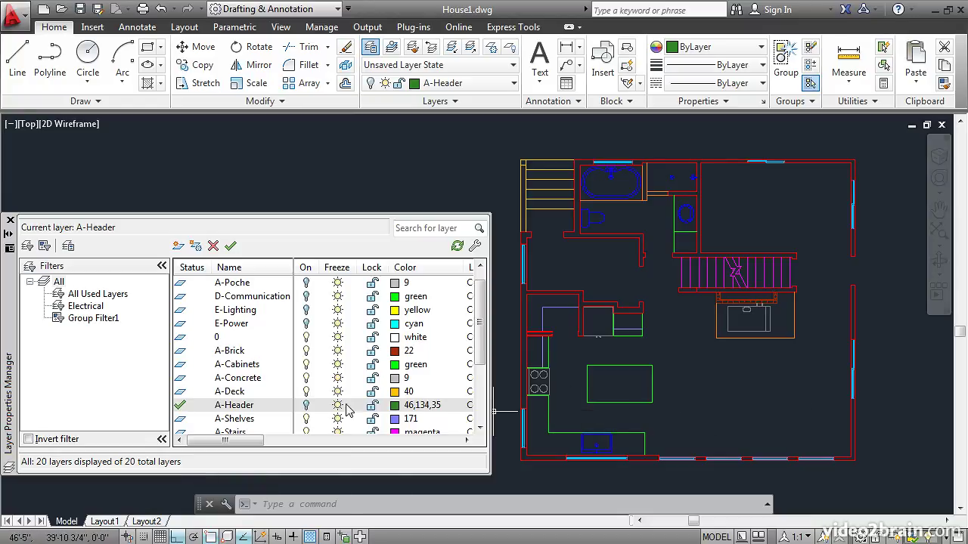
Turn the A-Header layer back on and make layer 0 current.
click(306, 406)
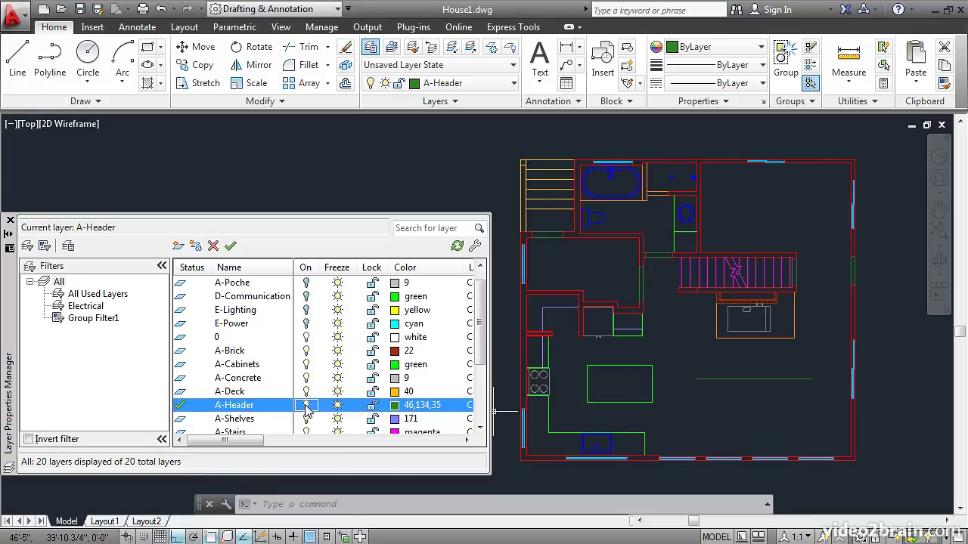
double_click(181, 338)
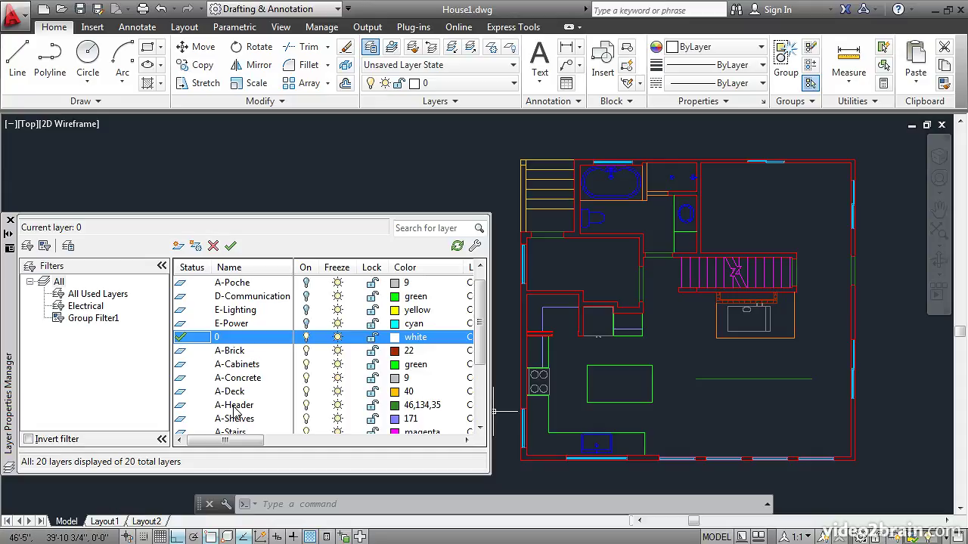
Turn off the A-Header layer and draw a horizontal line about 10'-3" long on layer 0, right of the kitchen island.
click(305, 407)
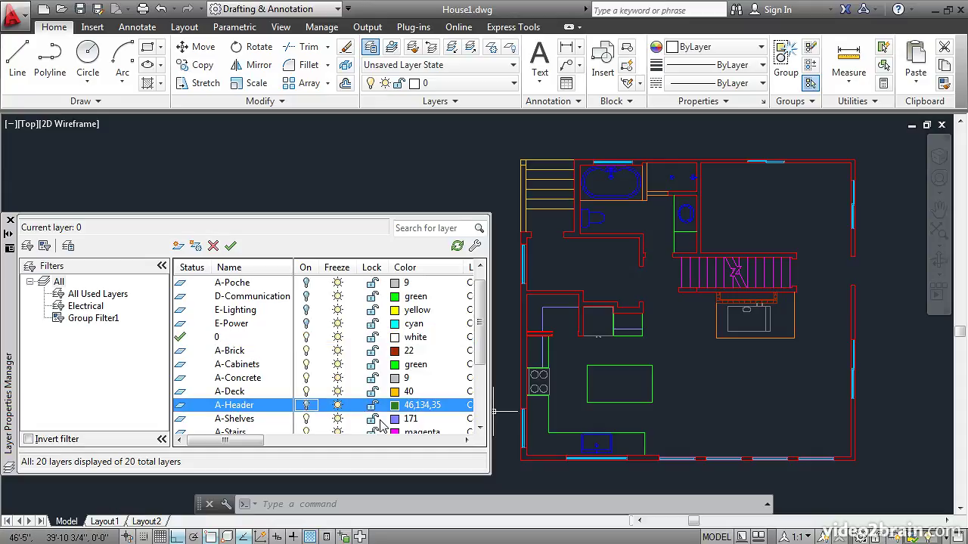
click(17, 57)
click(706, 393)
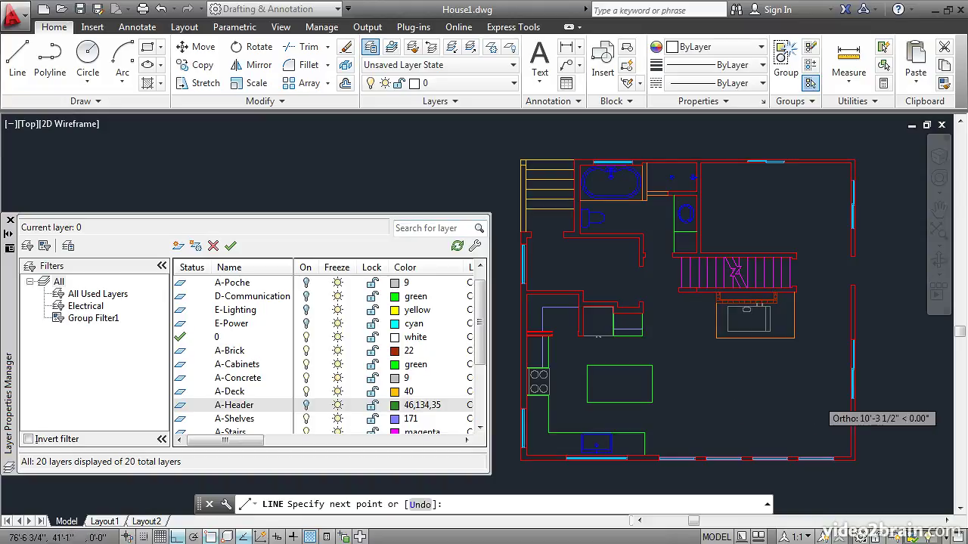
click(817, 414)
key(Return)
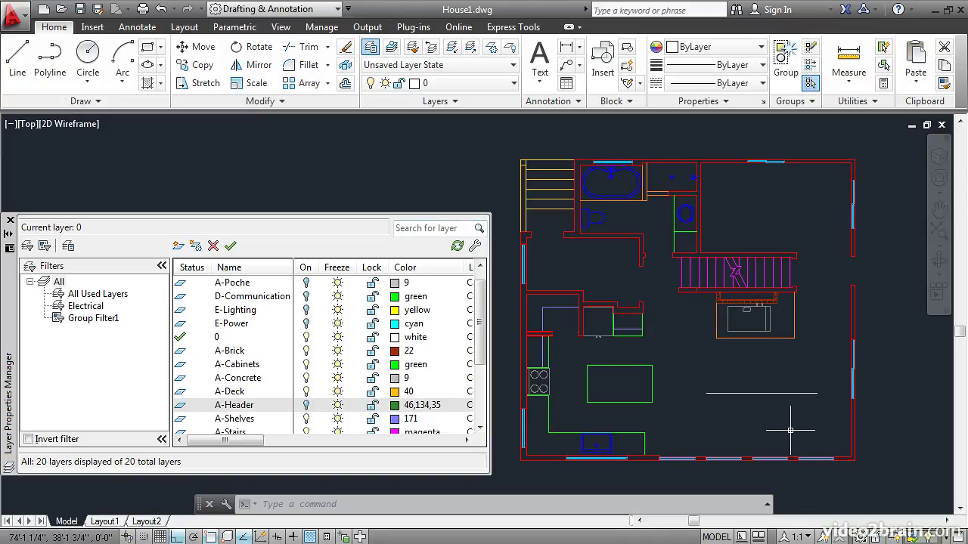
Turn the A-Header layer on and erase the two horizontal test lines right of the kitchen island.
click(305, 405)
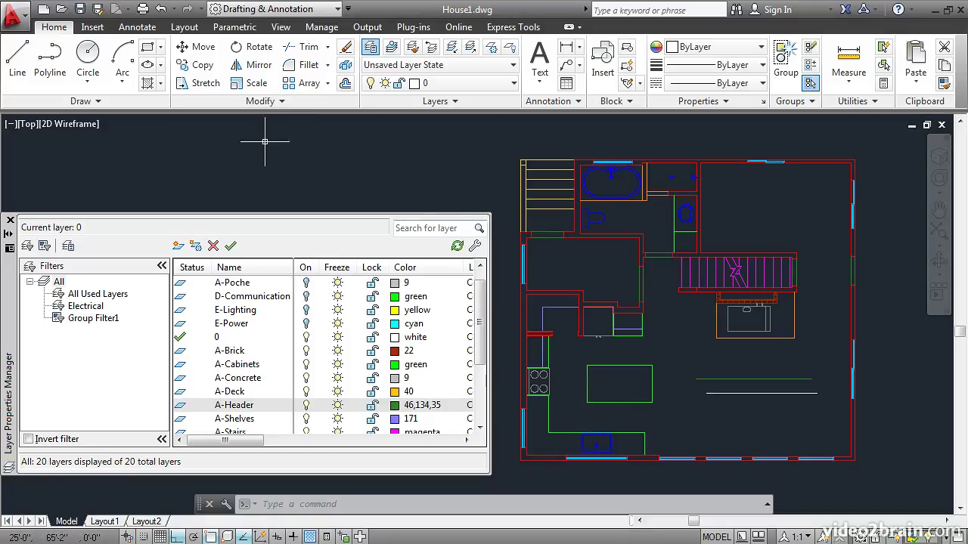
click(346, 47)
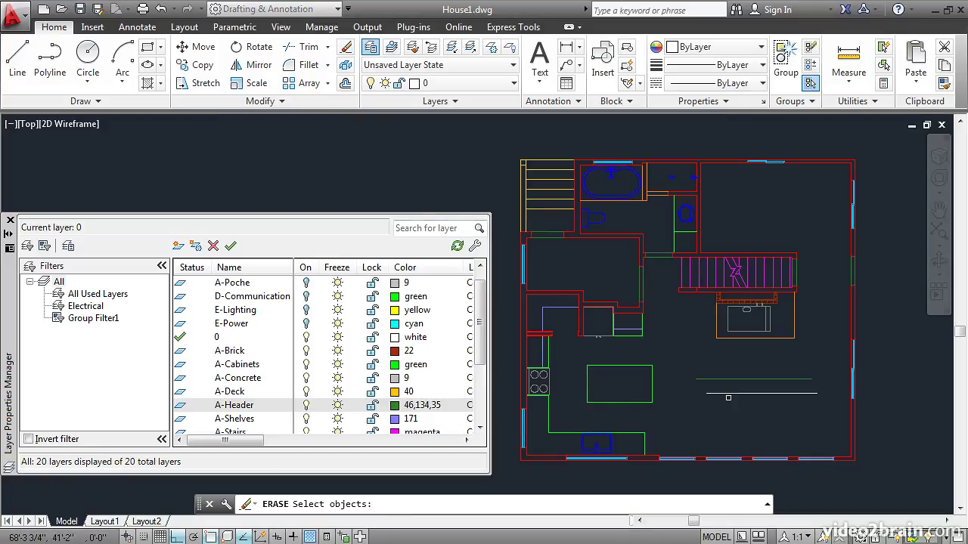
click(816, 407)
click(696, 362)
key(Return)
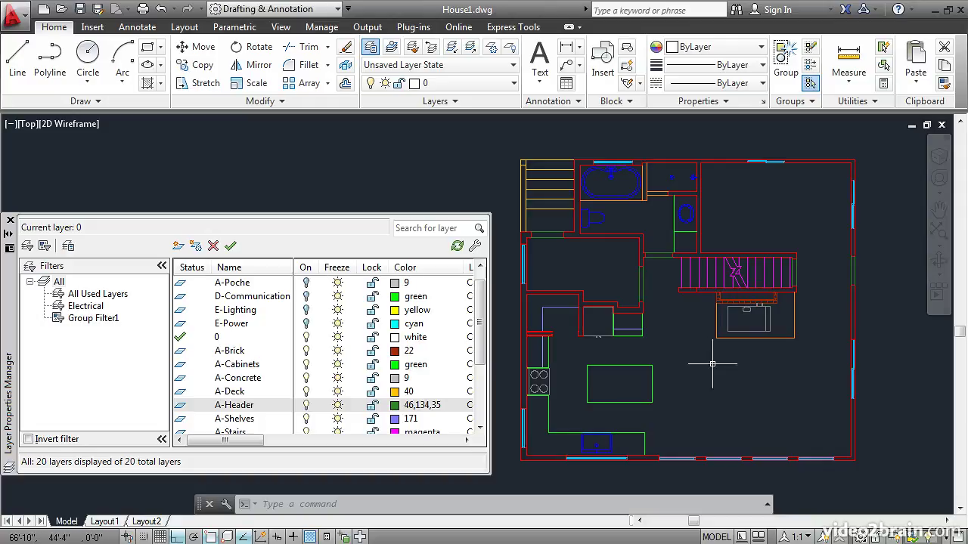
Freeze the A-Header layer and thaw it again.
click(337, 406)
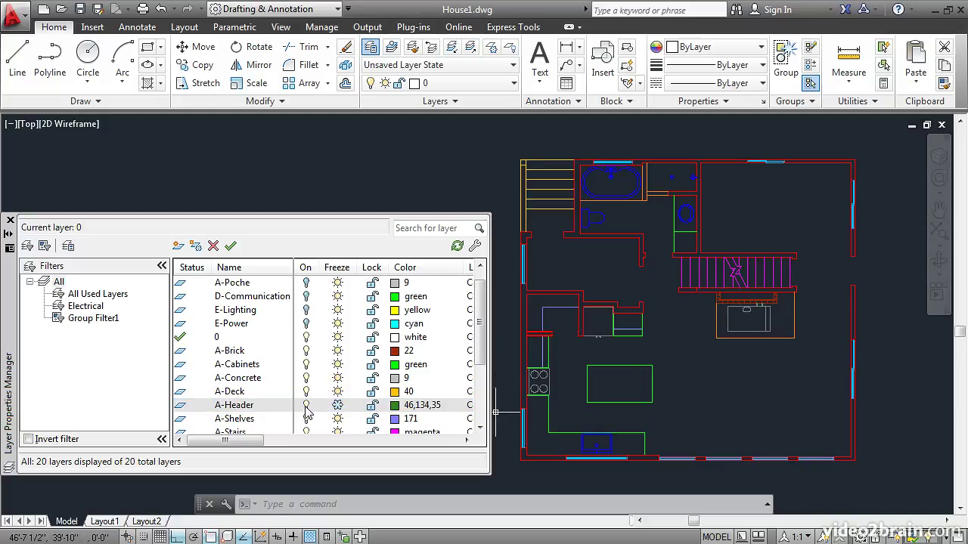
click(337, 409)
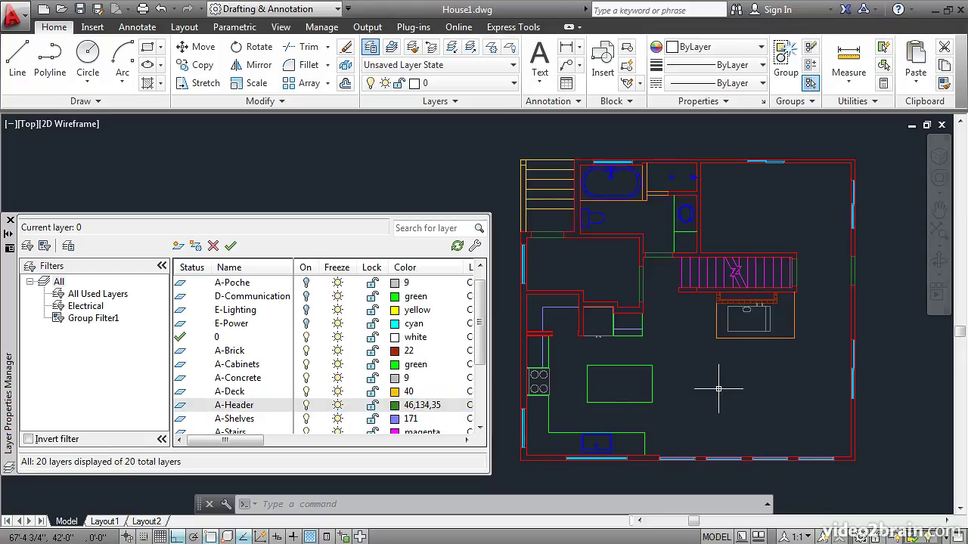
Make the A-Header layer current and draw a vertical test line outside the house, east of its right wall.
scroll(719, 389, down, 2)
middle_drag(718, 389, 679, 380)
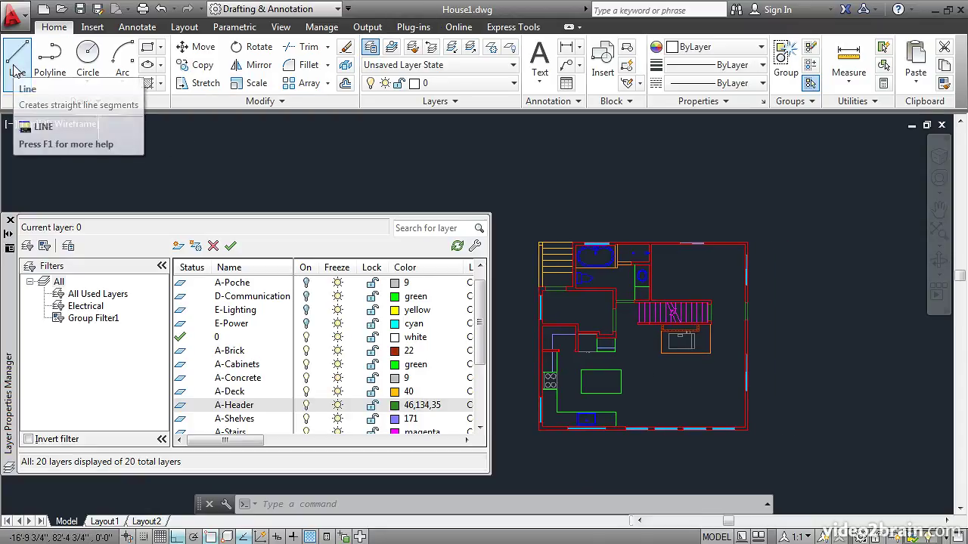
double_click(180, 408)
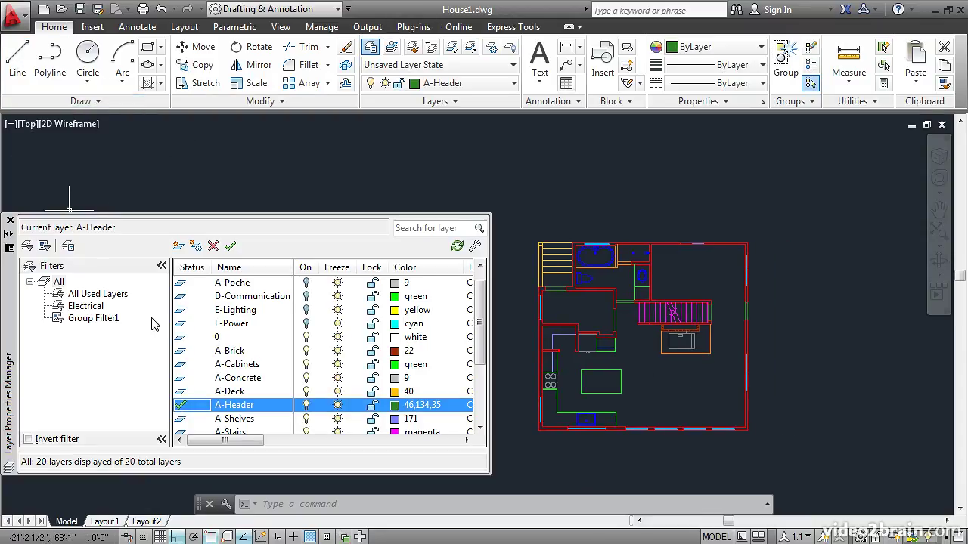
click(18, 54)
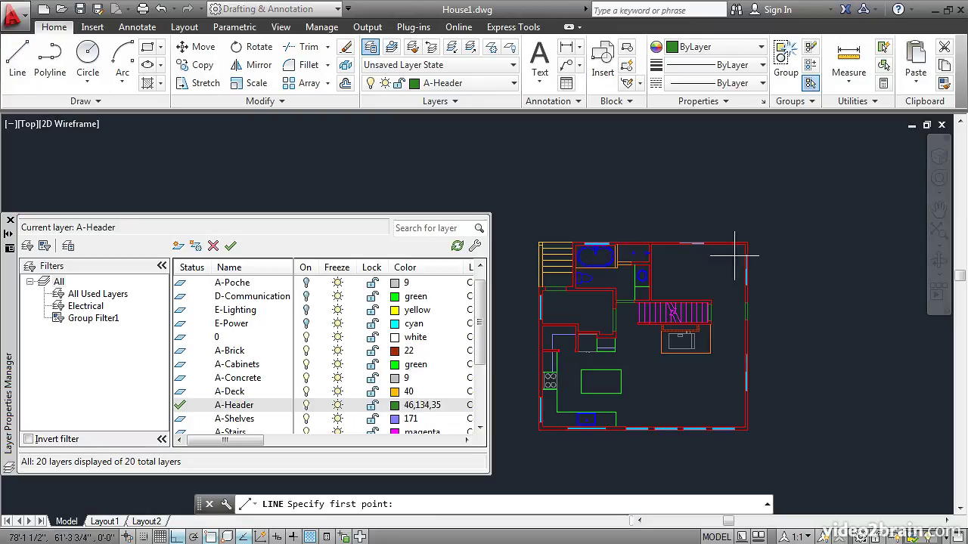
click(810, 351)
click(794, 136)
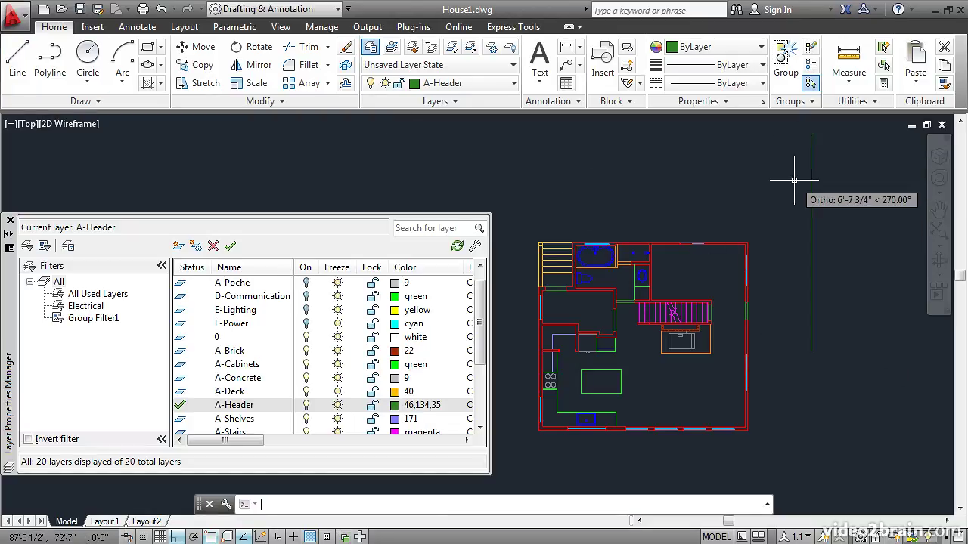
key(Return)
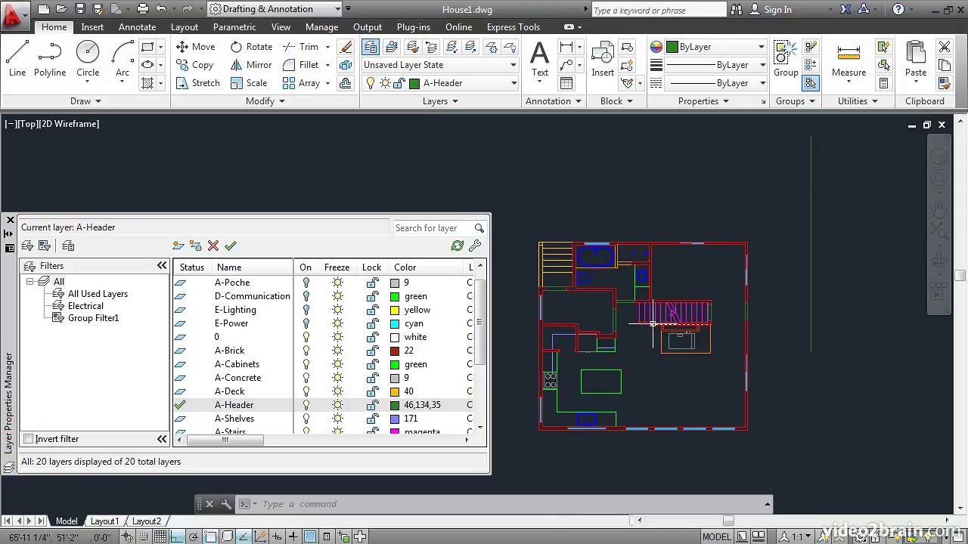
Make layer 0 current and turn off the A-Header layer.
scroll(651, 317, up, 2)
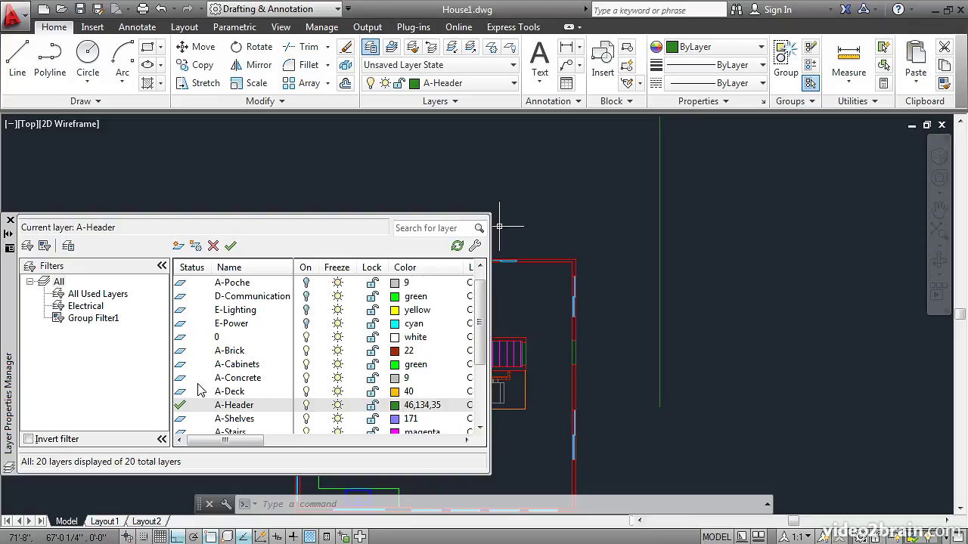
double_click(179, 338)
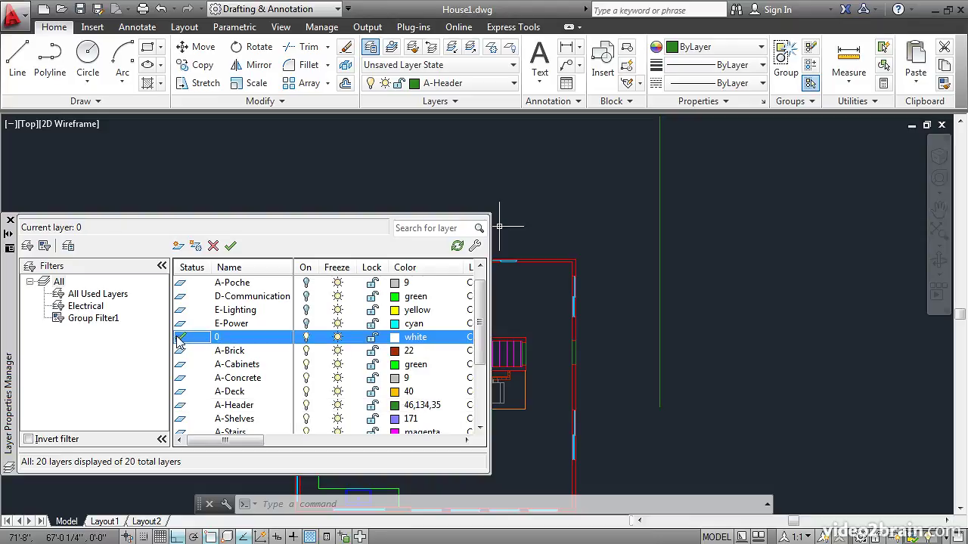
click(306, 406)
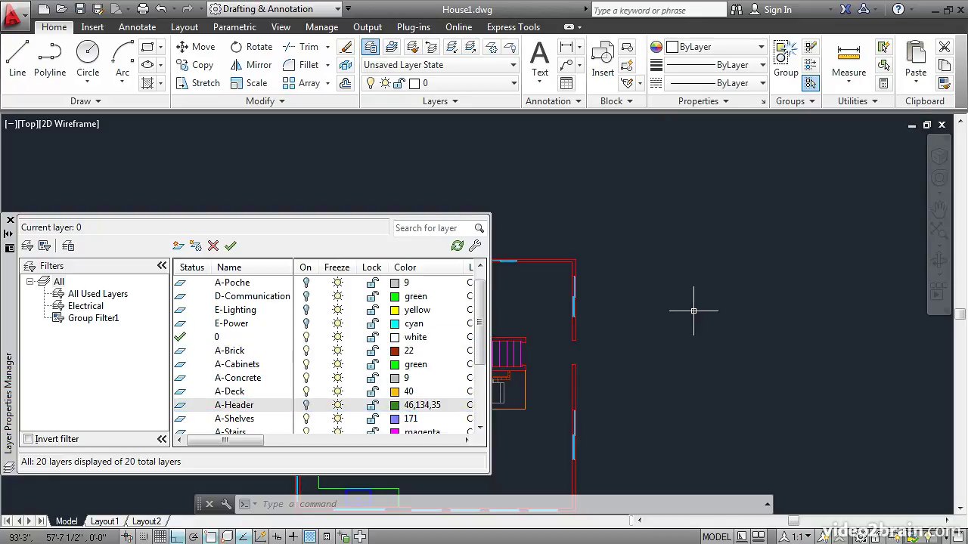
scroll(694, 310, up, 2)
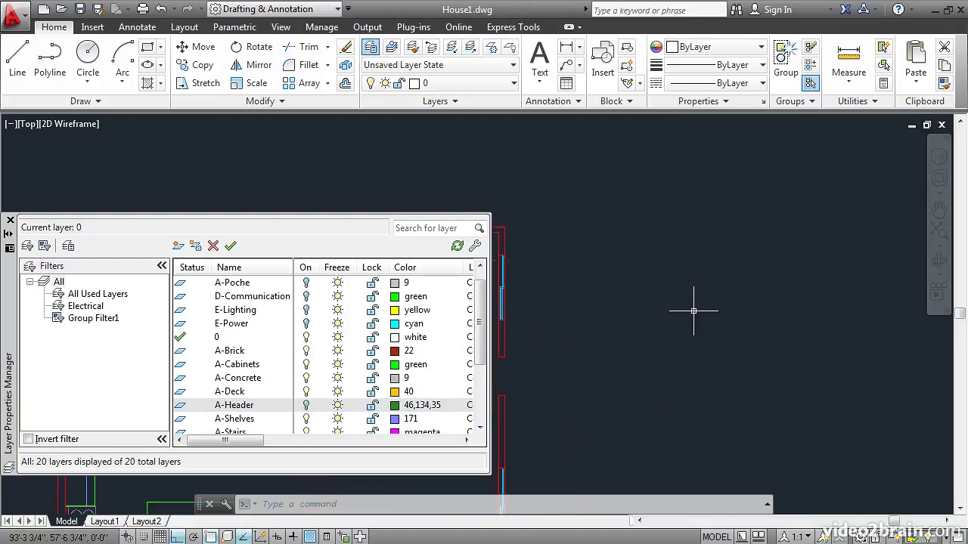
scroll(693, 310, down, 1)
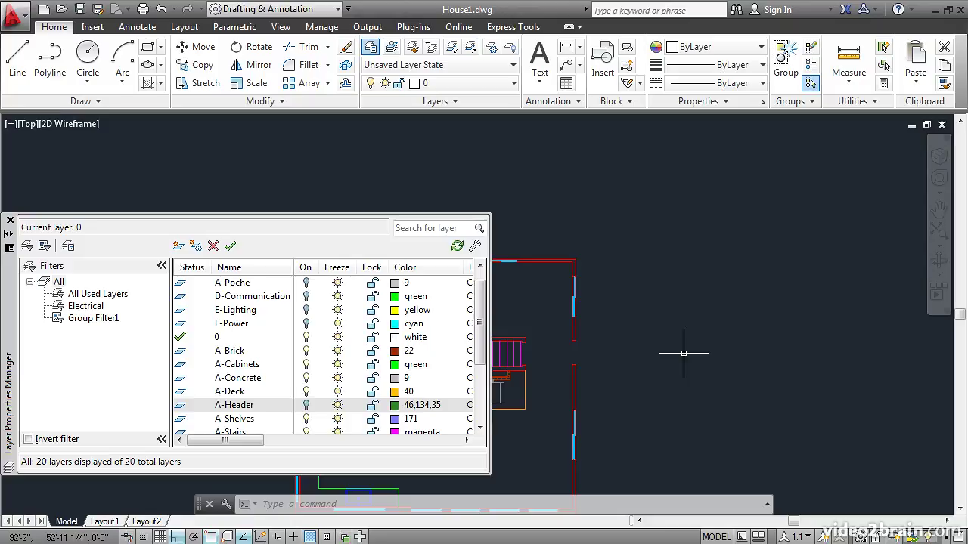
Switch the A-Header layer from off to on but frozen, and zoom to the drawing's extents.
click(338, 407)
click(305, 407)
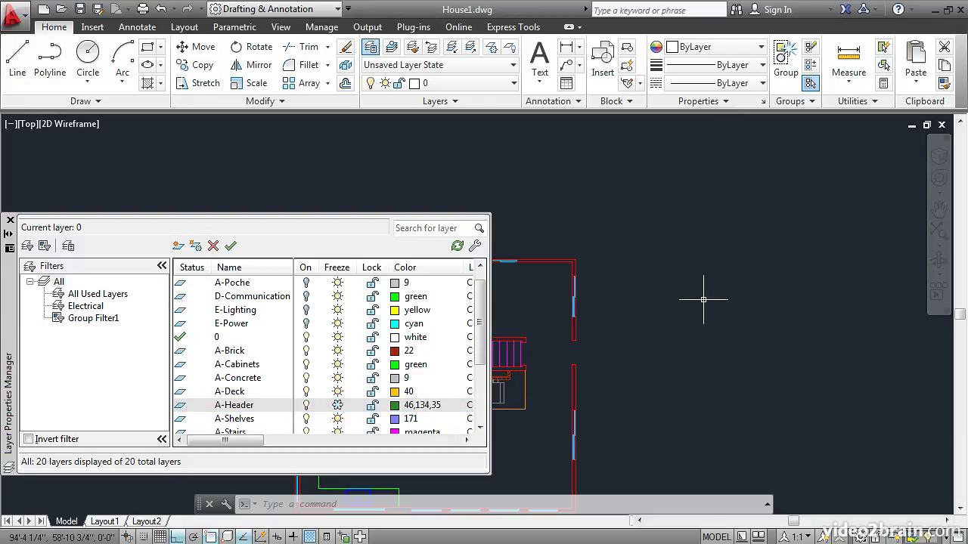
middle_click(763, 355)
middle_click(763, 355)
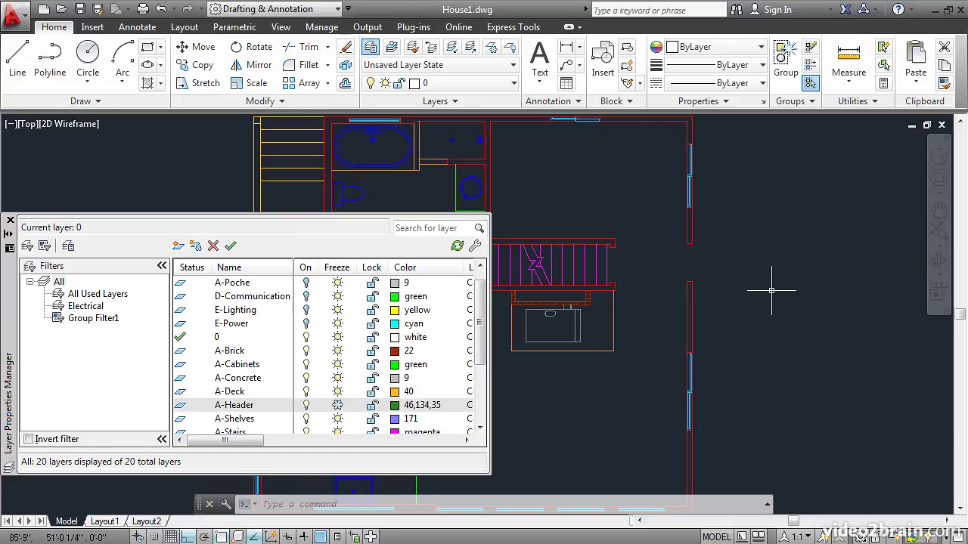
Thaw the A-Header layer and erase the vertical test line outside the house.
click(337, 406)
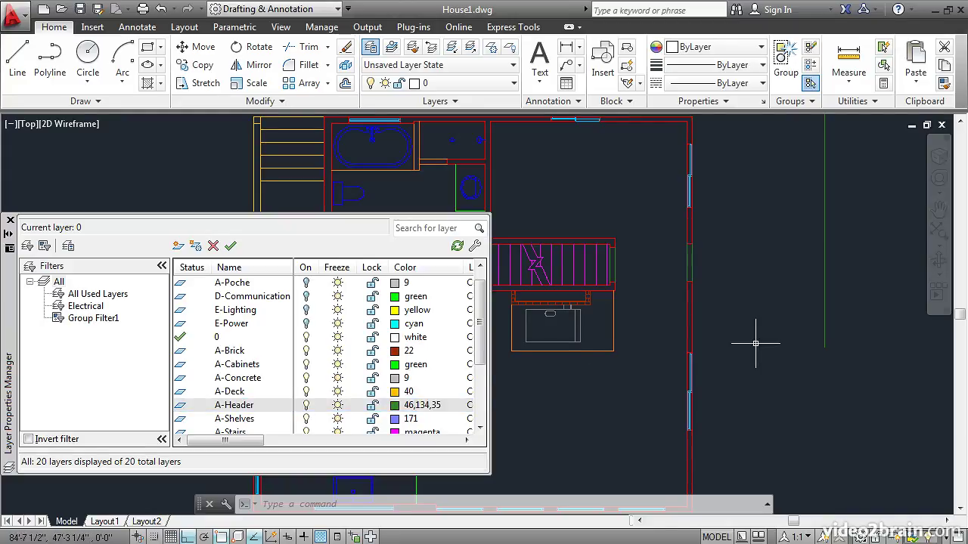
click(345, 46)
click(825, 230)
key(Return)
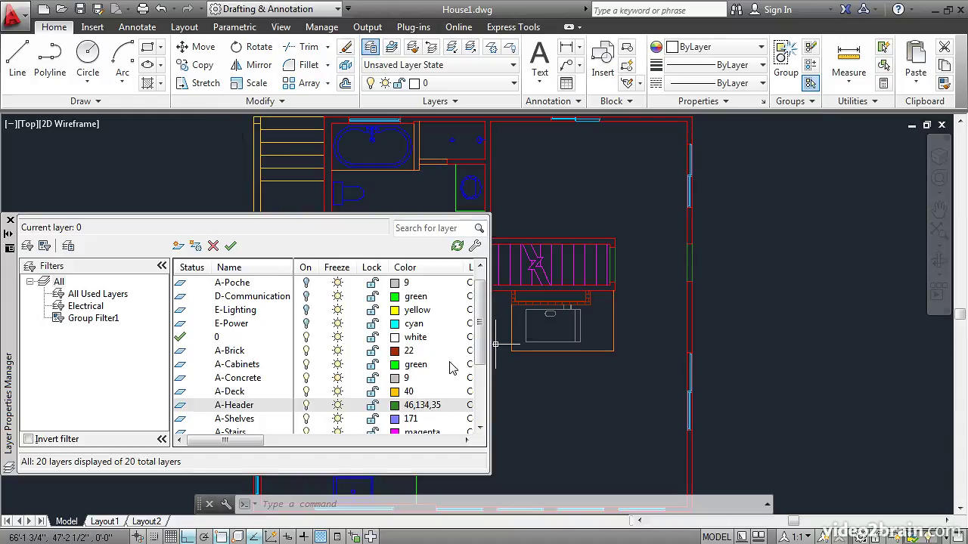
Lock the A-Header layer, try to erase the header line in the right exterior wall opening, and unlock the layer.
click(372, 407)
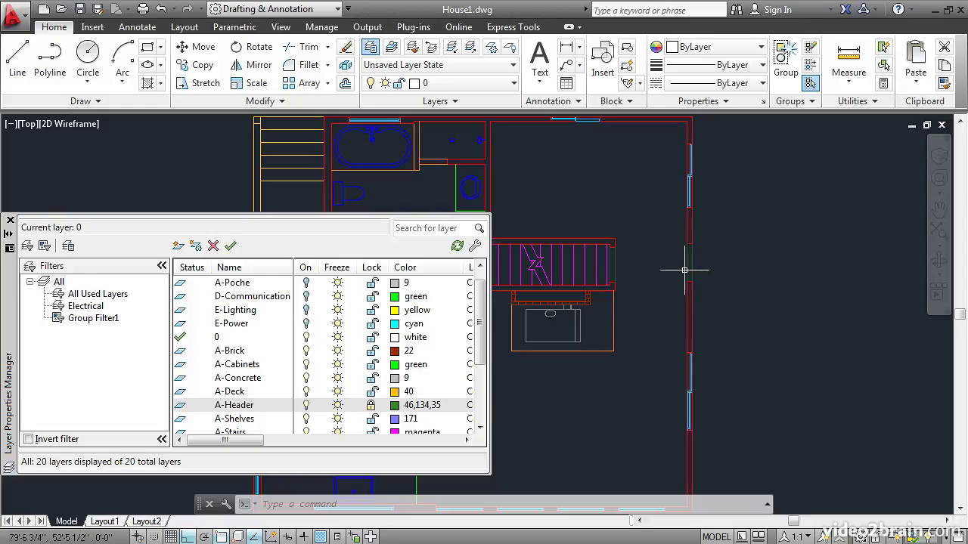
mouse_move(686, 268)
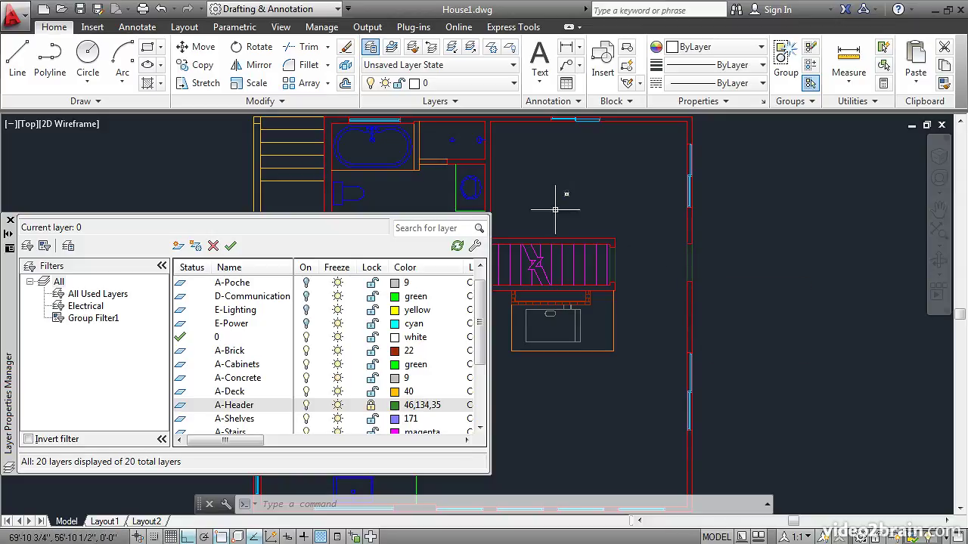
click(344, 48)
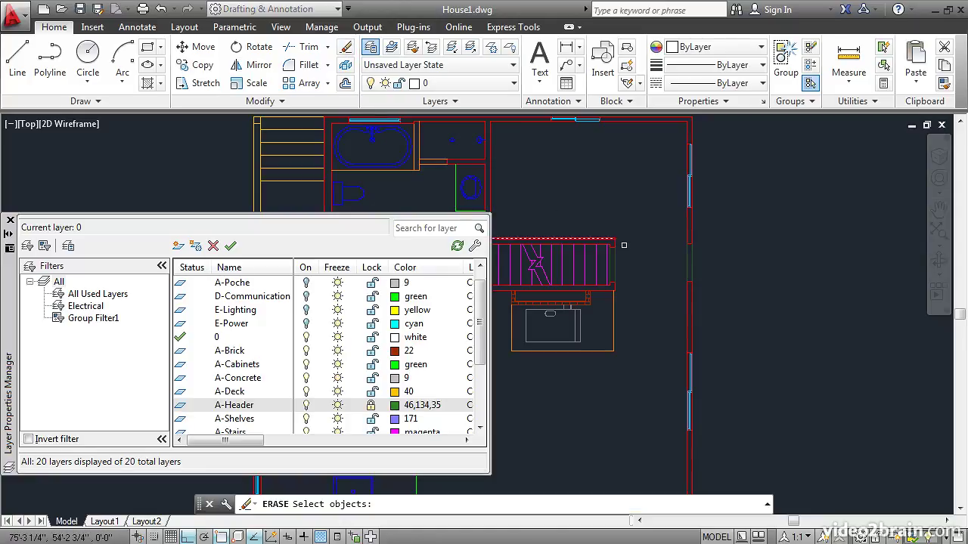
click(686, 265)
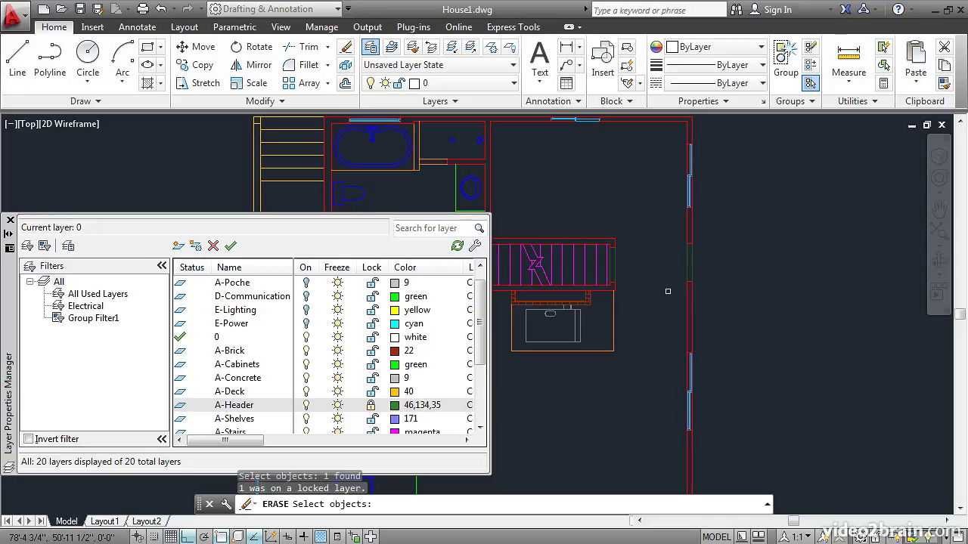
click(371, 407)
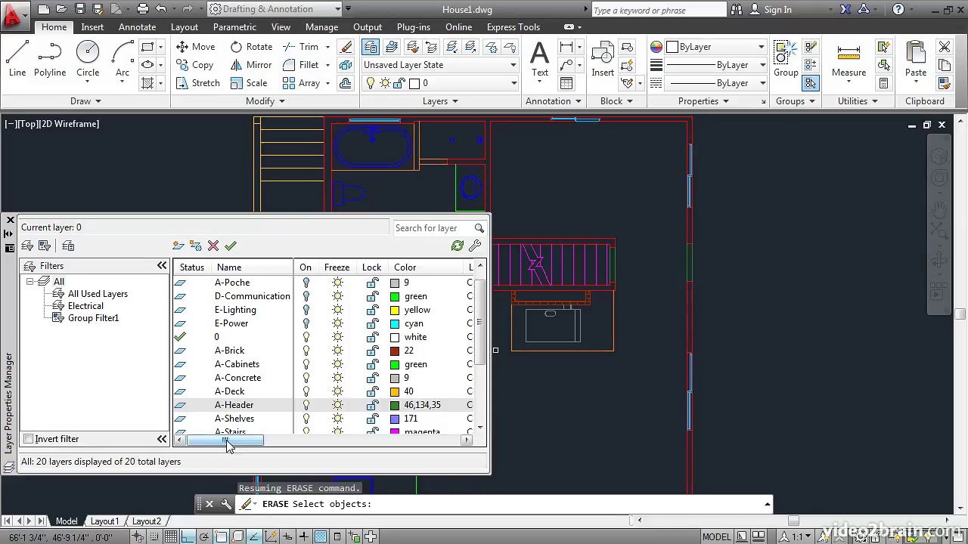
Set the A-Header layer's linetype to PHANTOM2 and check it on the header line in the right exterior wall.
drag(227, 445, 295, 453)
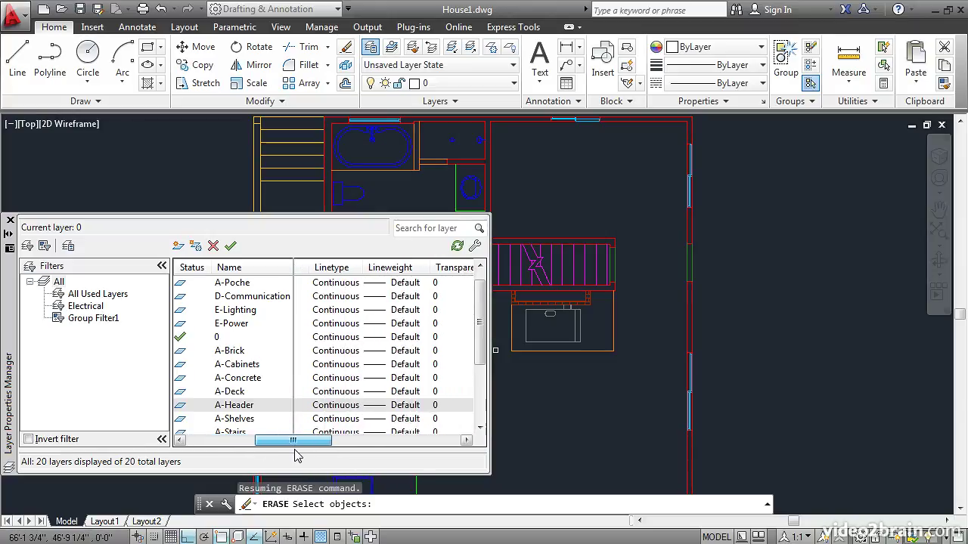
click(327, 405)
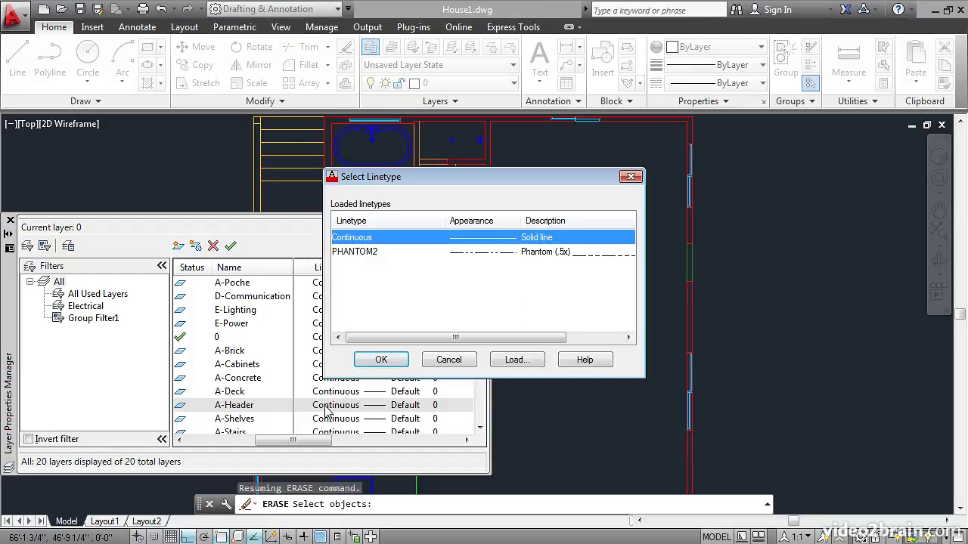
click(360, 253)
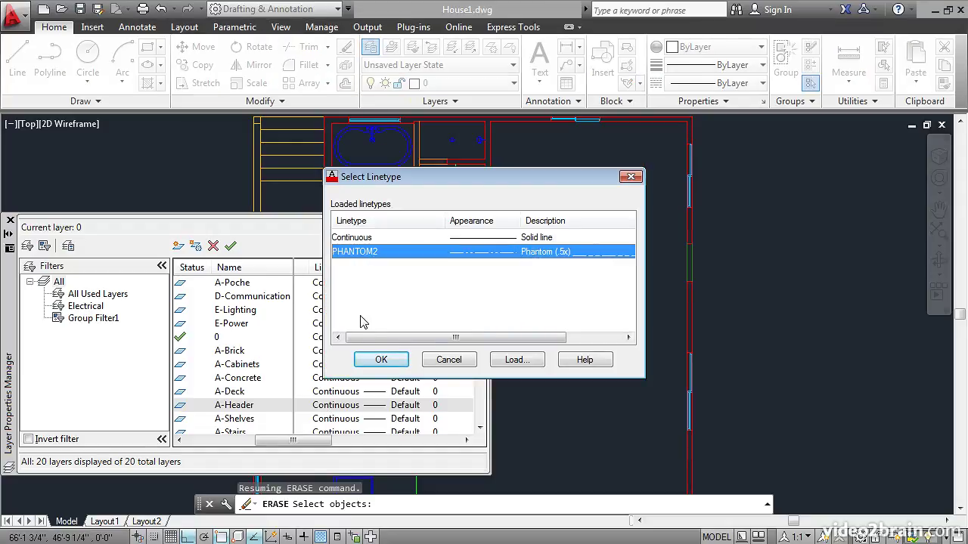
click(378, 360)
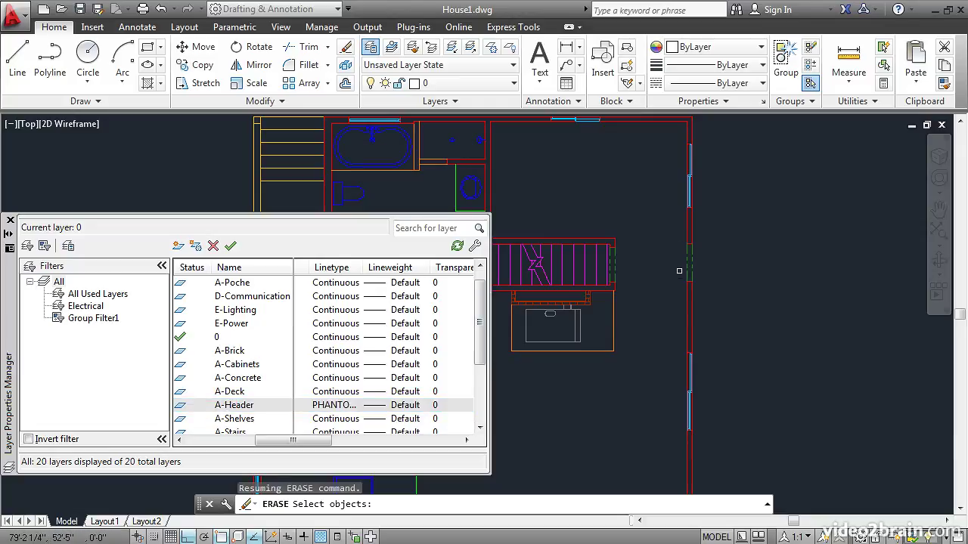
key(Escape)
click(687, 269)
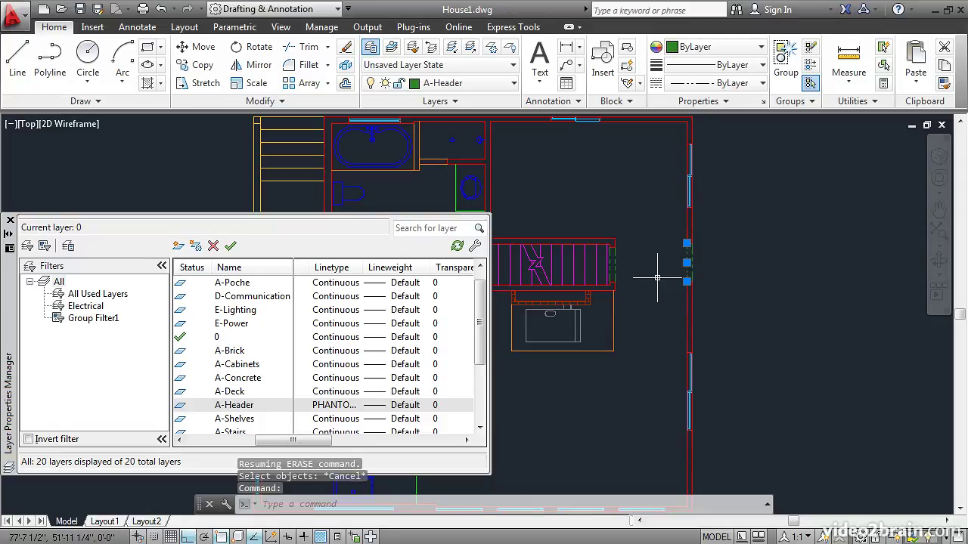
key(Escape)
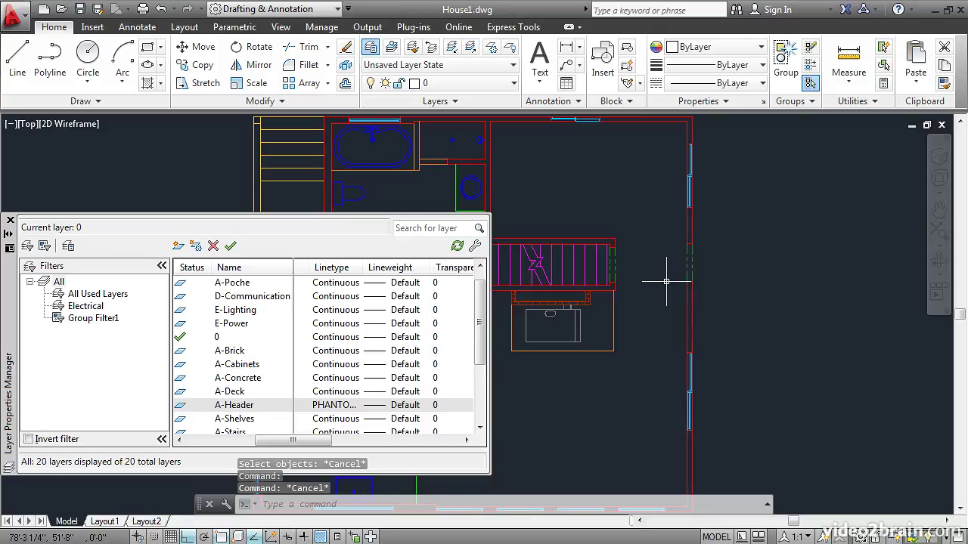
Set the A-Header layer's linetype to Continuous.
click(330, 407)
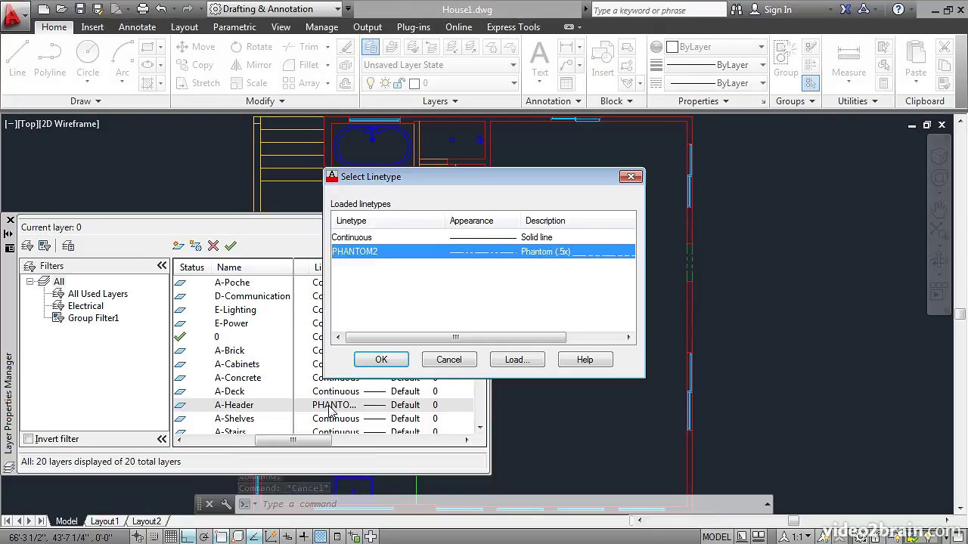
click(359, 238)
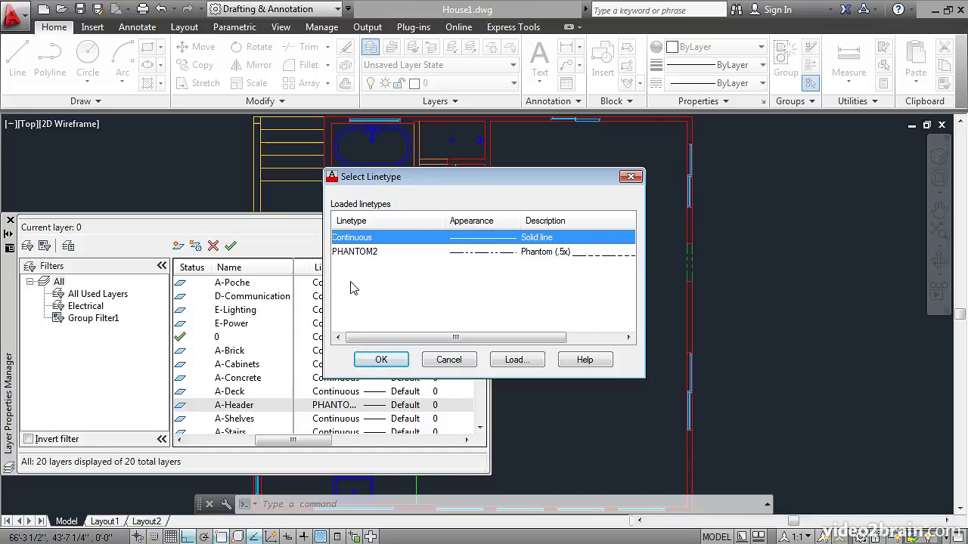
click(378, 360)
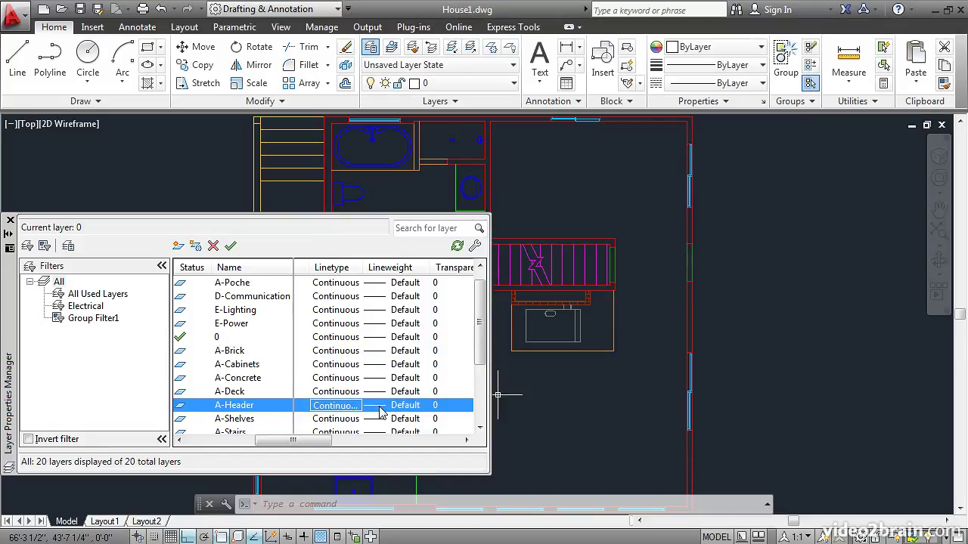
Set the A-Header layer's lineweight to 0.25 mm.
click(382, 406)
click(436, 287)
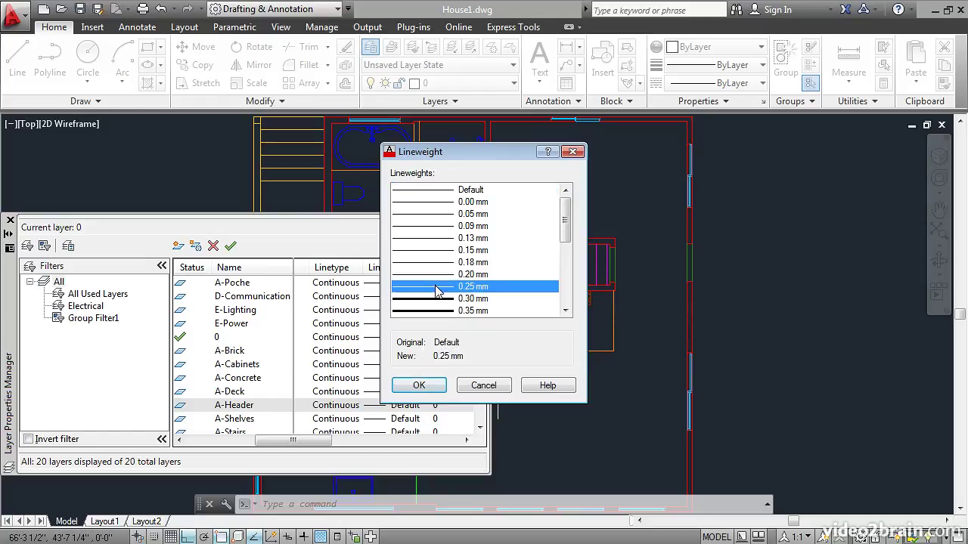
click(416, 386)
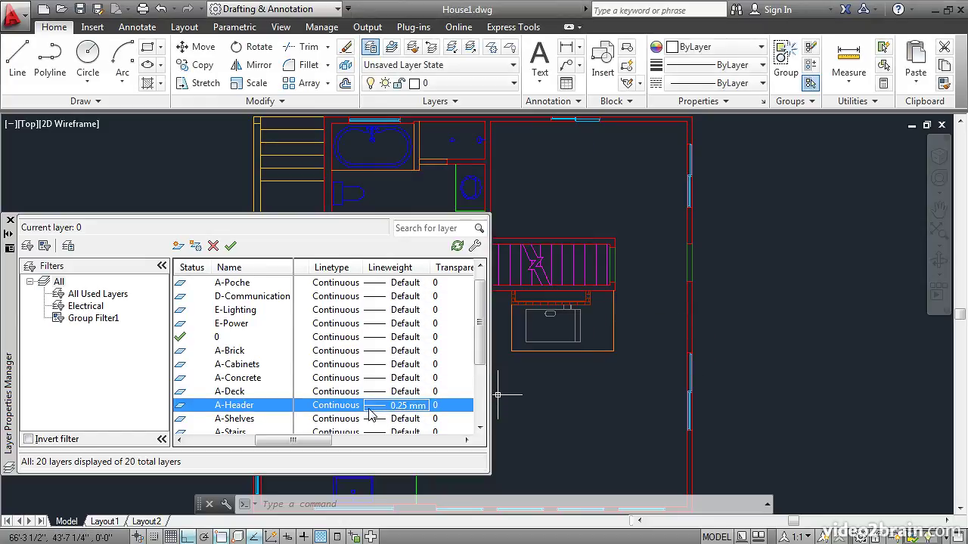
Review the remaining layer properties, and disable then re-enable plotting for the A-Header layer.
drag(310, 445, 340, 445)
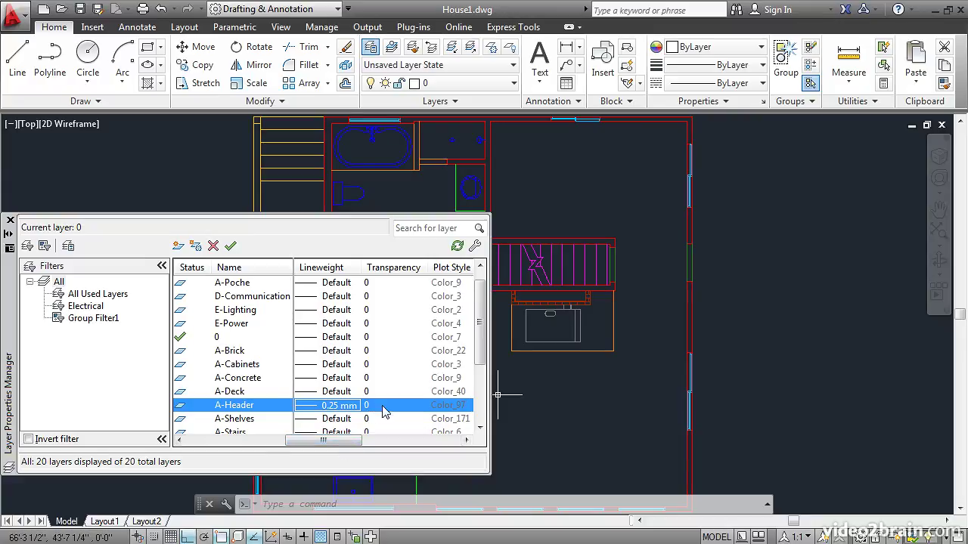
drag(323, 448, 353, 447)
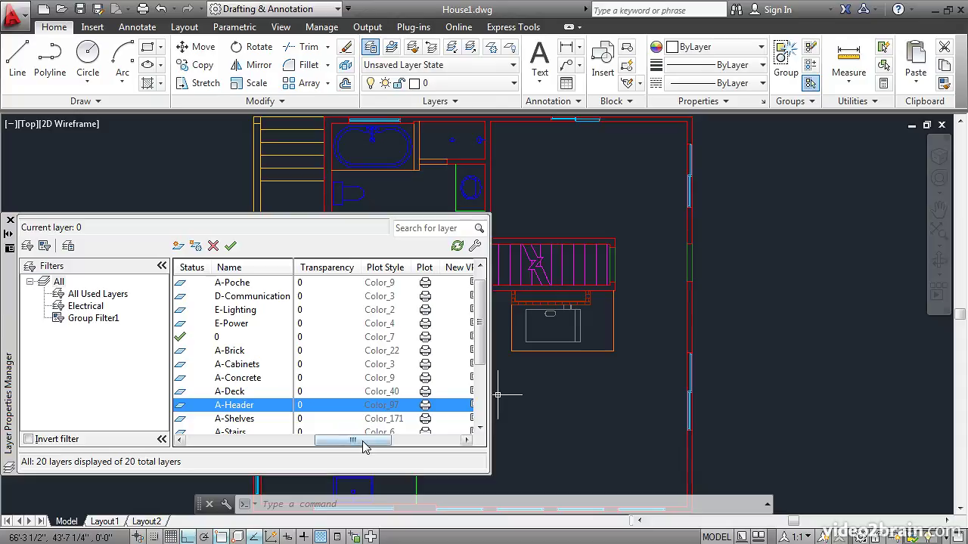
drag(363, 447, 273, 447)
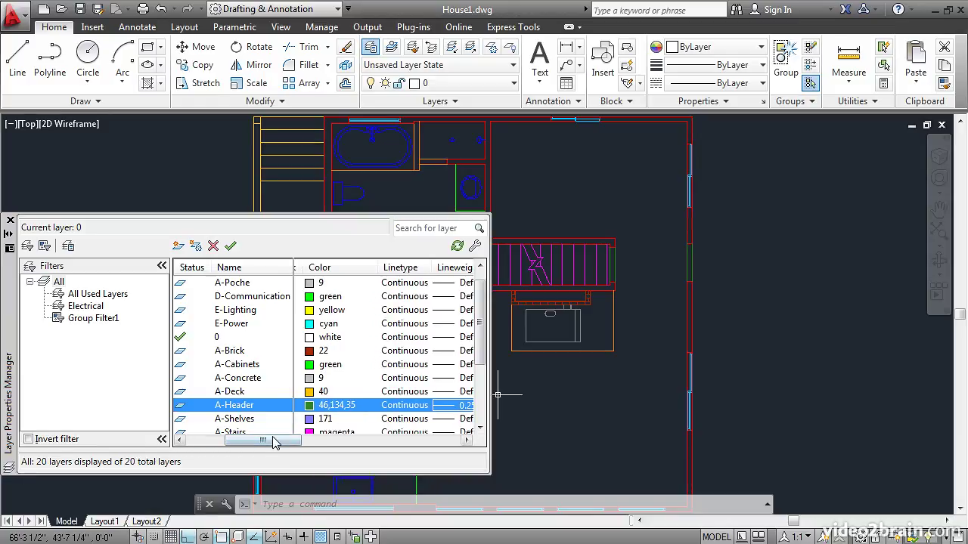
drag(274, 447, 372, 447)
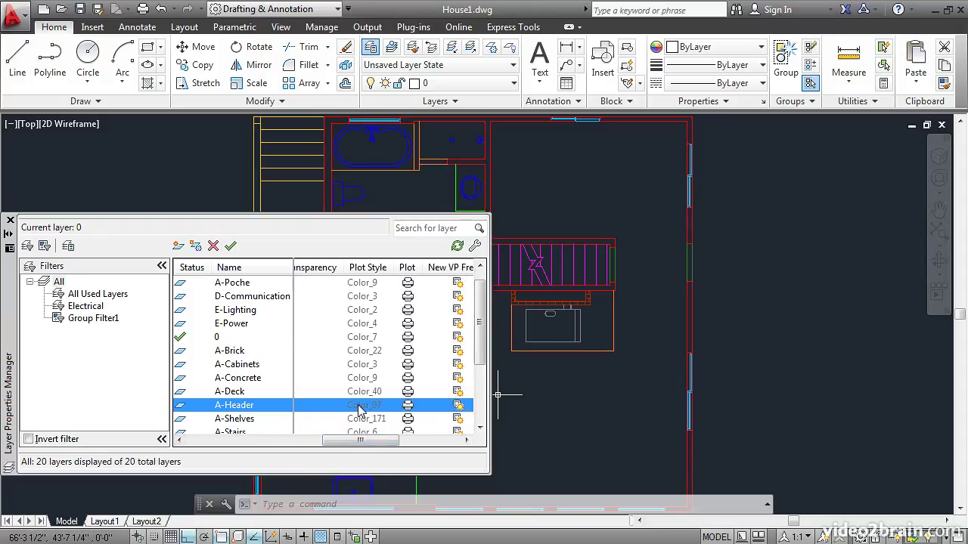
click(408, 406)
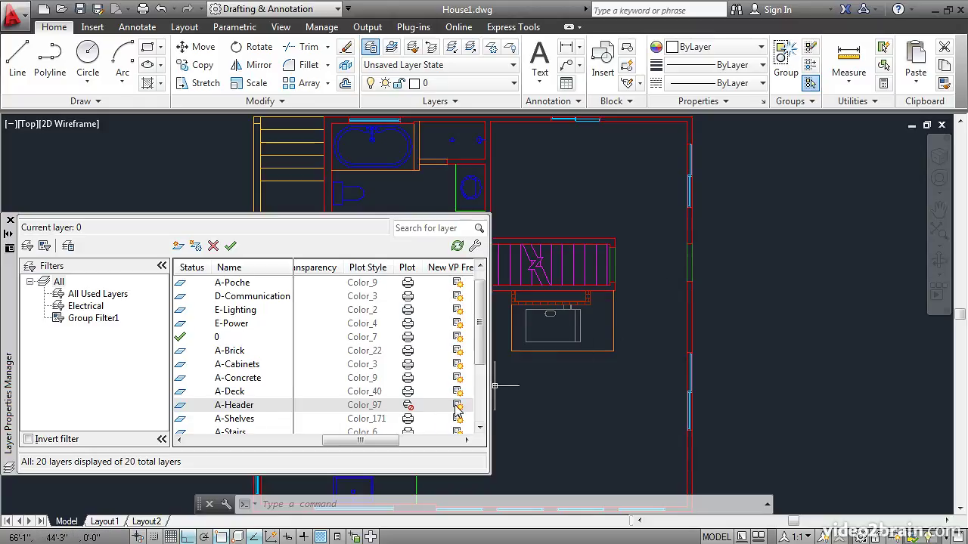
click(408, 408)
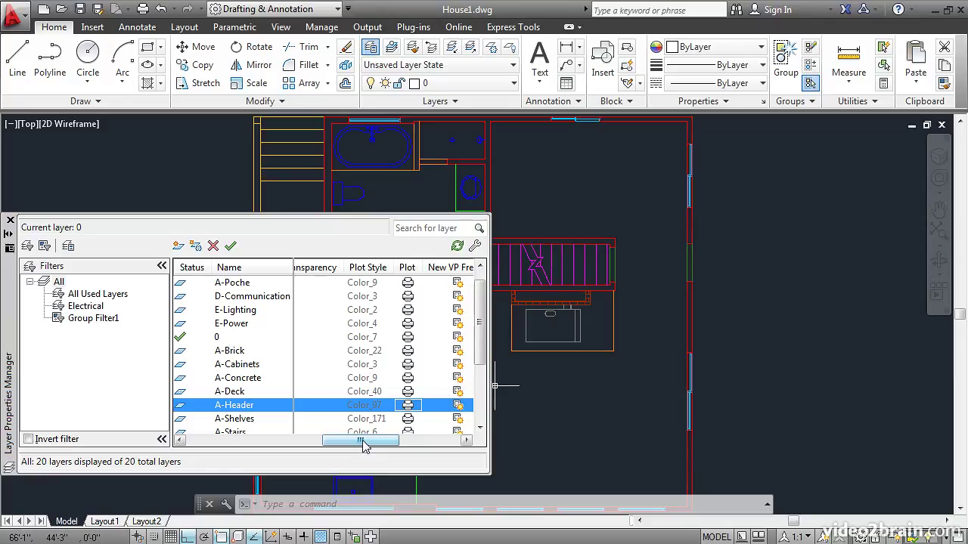
drag(363, 444, 389, 445)
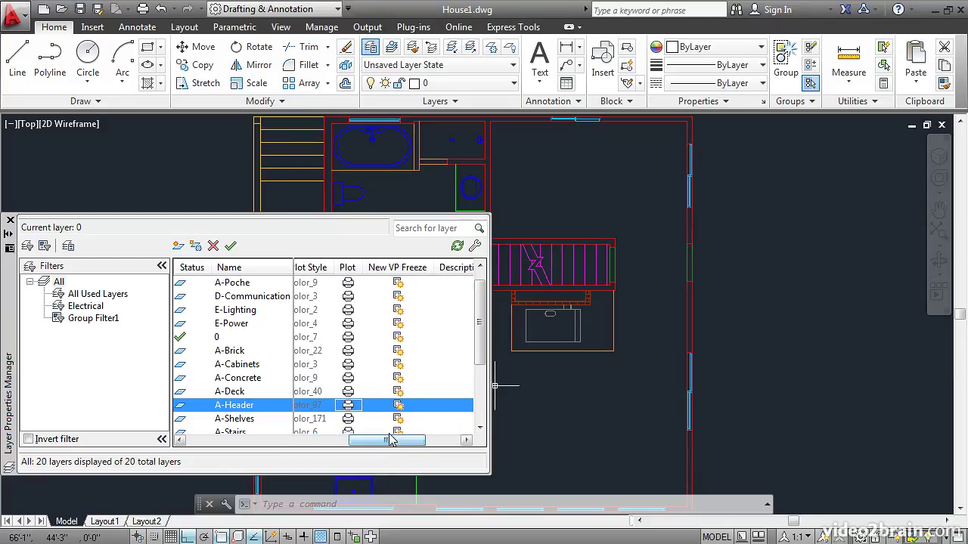